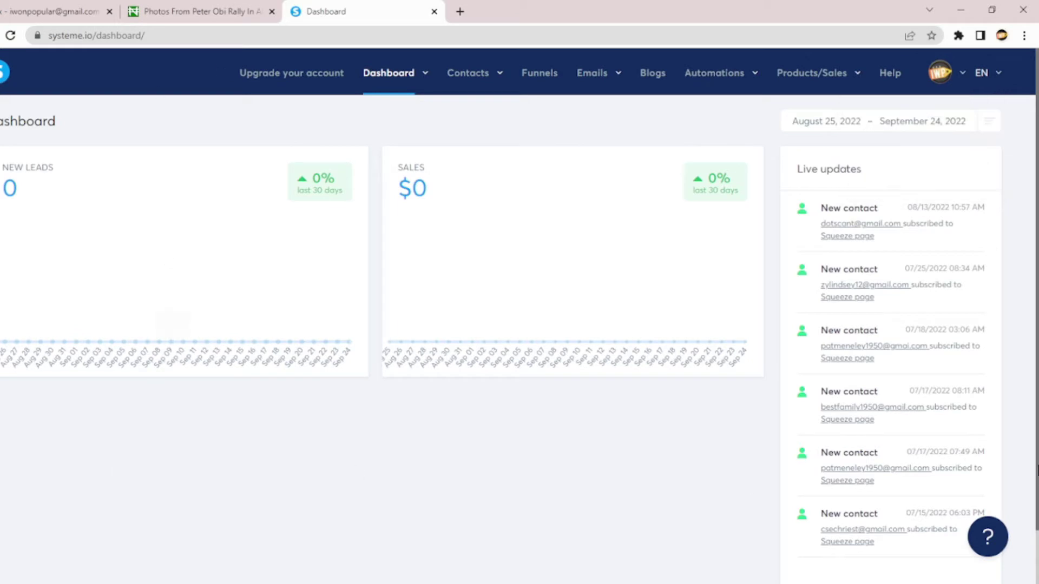
Step: Create a funnel named "Email Subscription" with the Build an audience goal and U.S. Dollar as currency
left_click(540, 75)
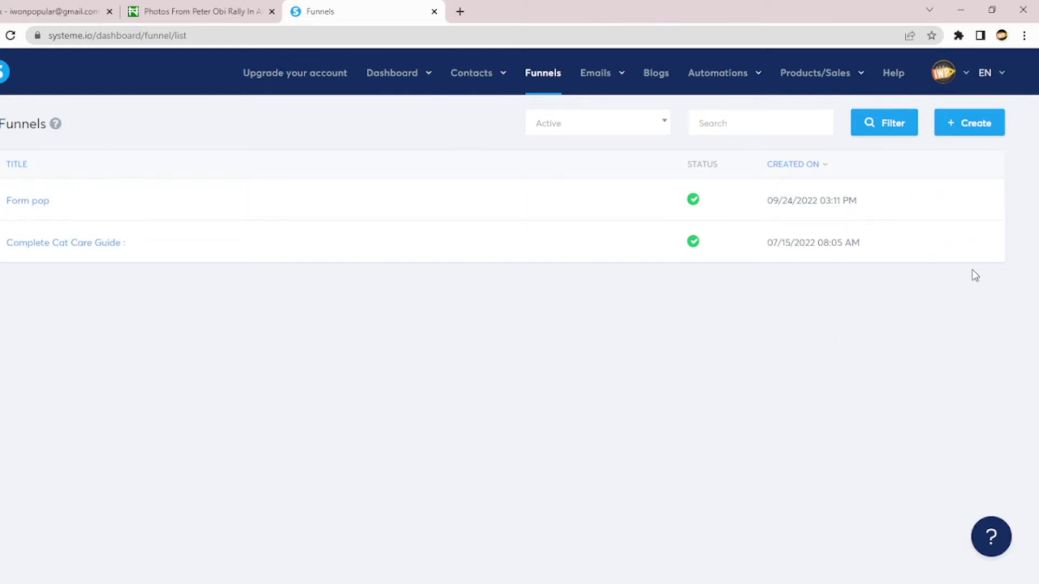
left_click(970, 132)
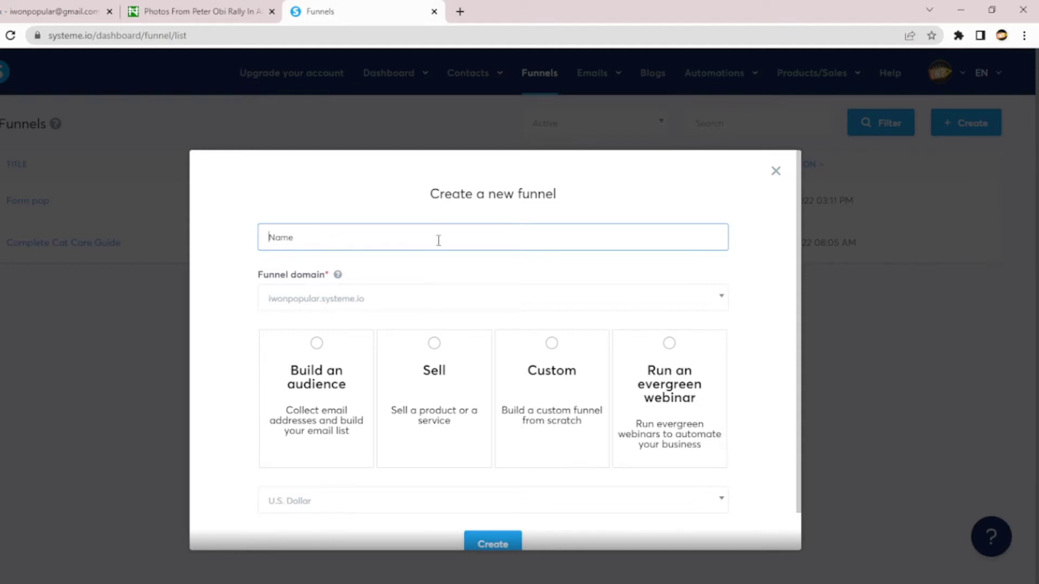
type("E")
left_click(317, 346)
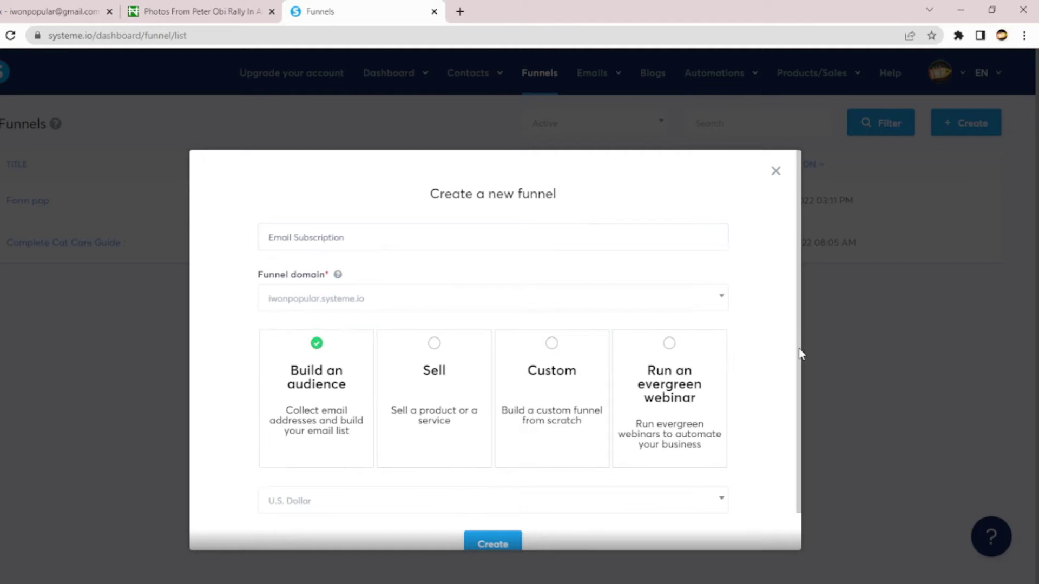
left_click_drag(800, 354, 803, 396)
left_click(339, 460)
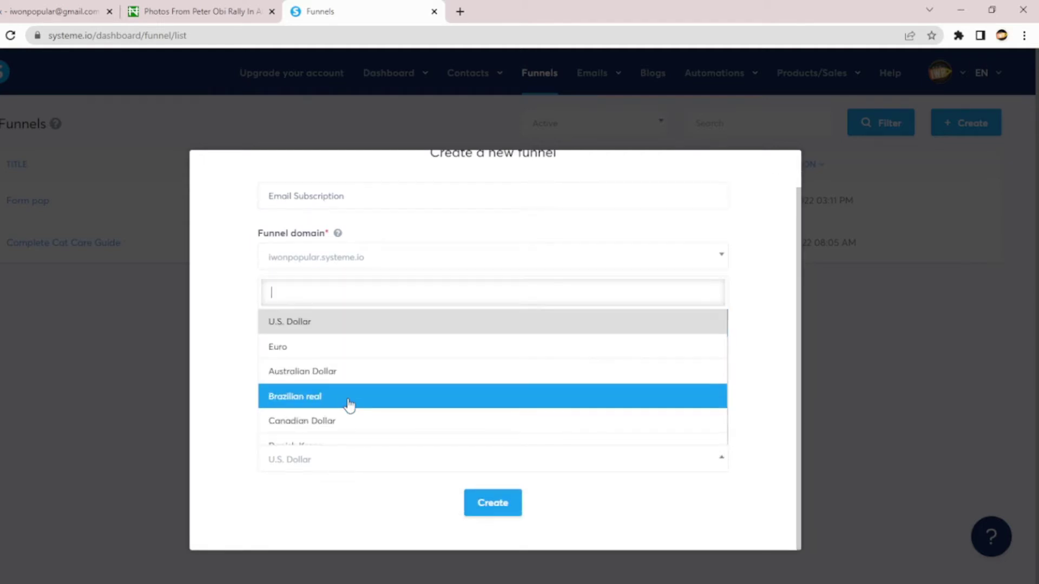
left_click(318, 328)
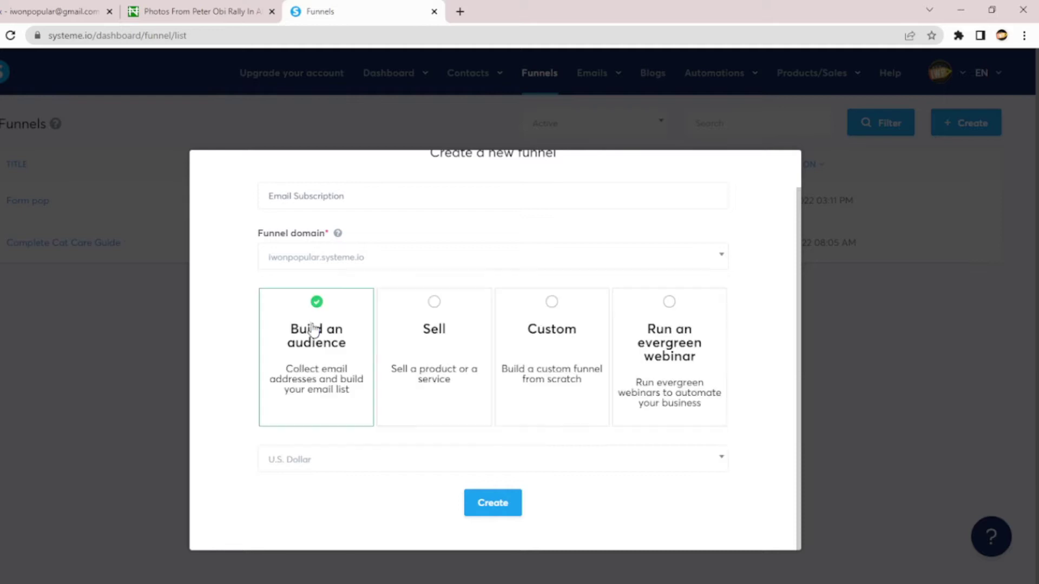
left_click(505, 508)
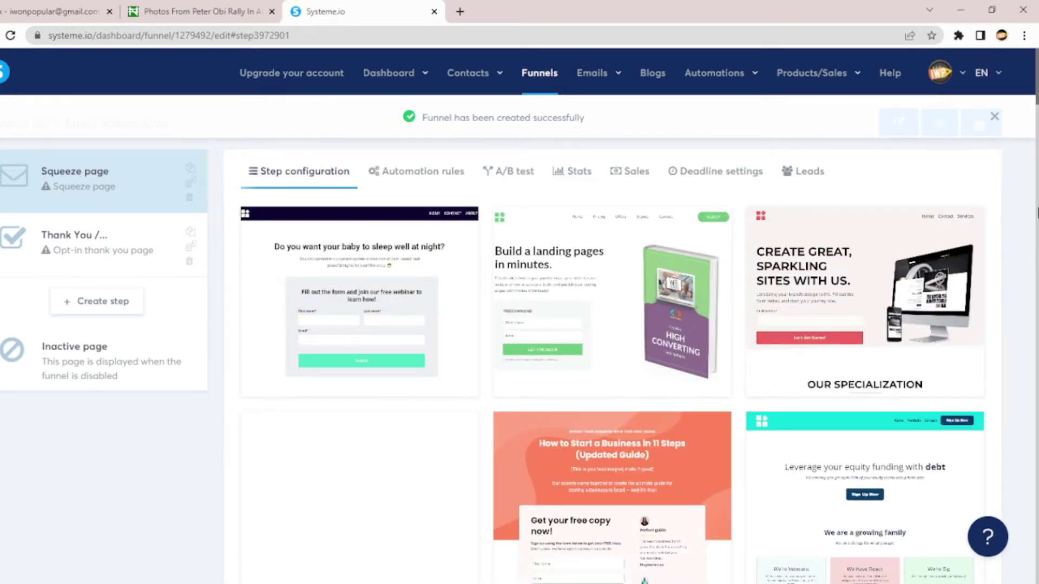
Step: Remove the default Thank You and Squeeze page steps from the Email Subscription funnel
mouse_move(302, 240)
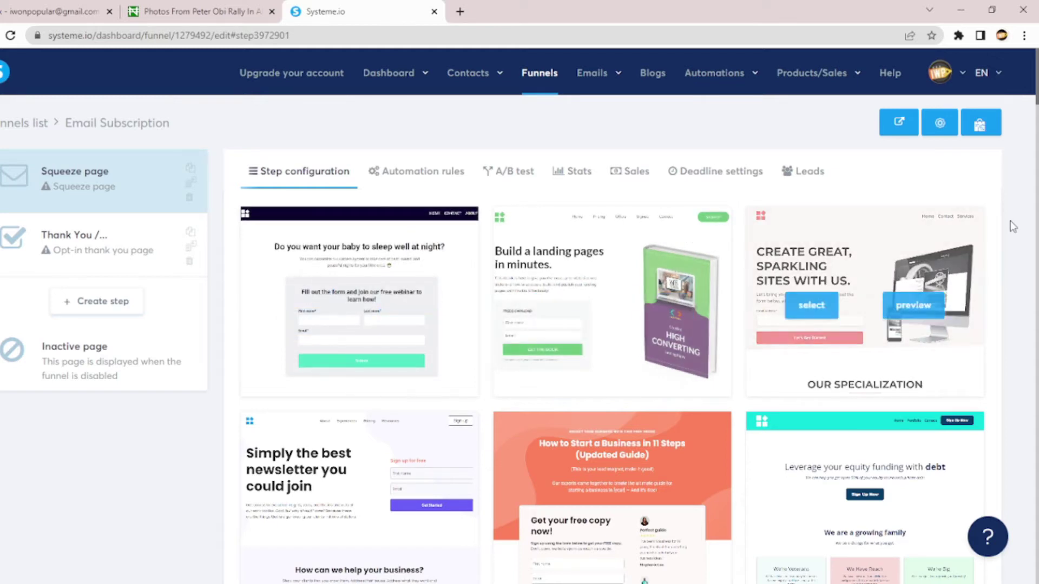
scroll(1037, 250, "down", 15)
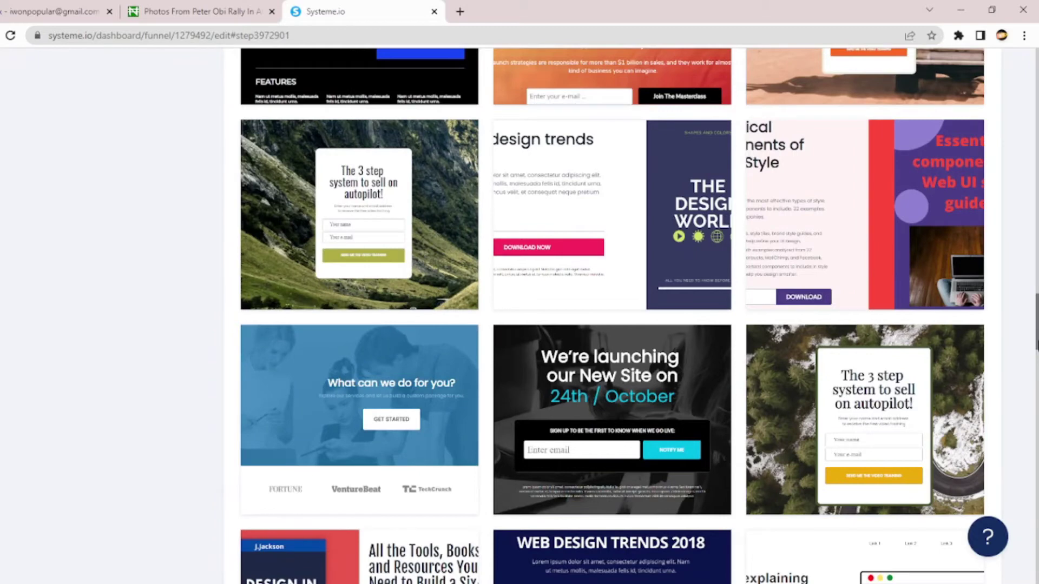
scroll(443, 283, "up", 15)
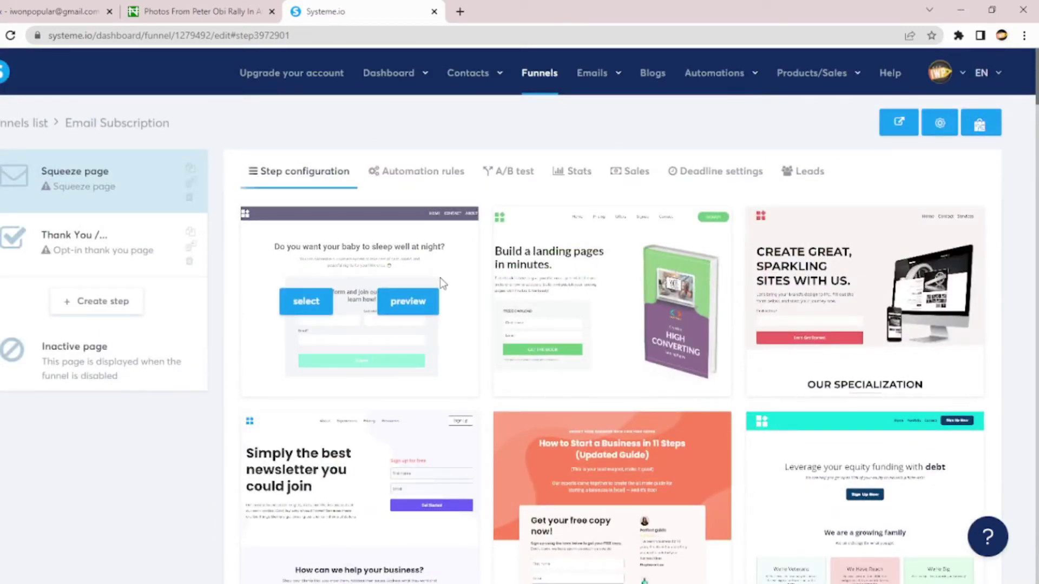
left_click(111, 264)
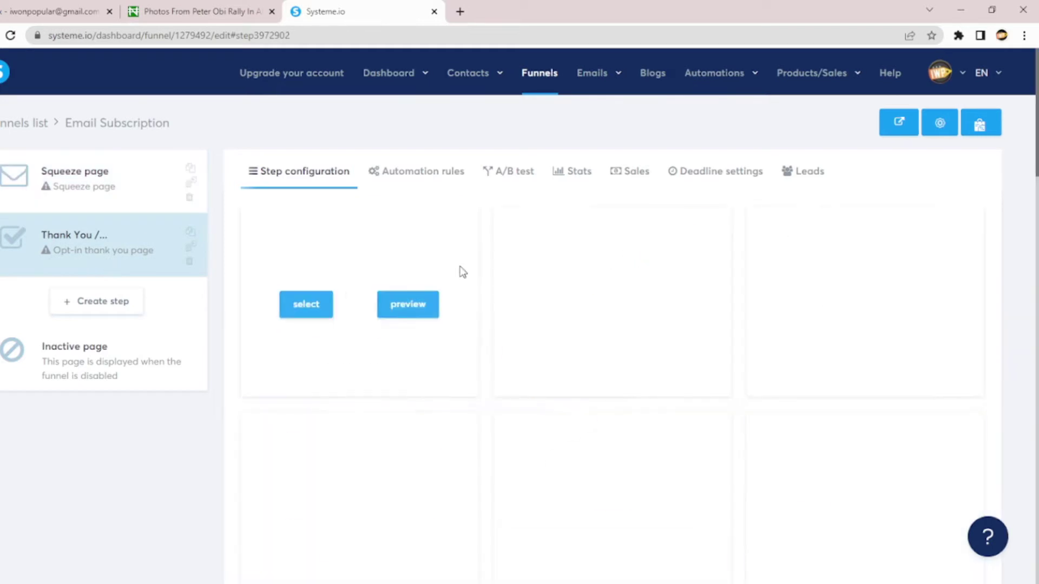
left_click(189, 262)
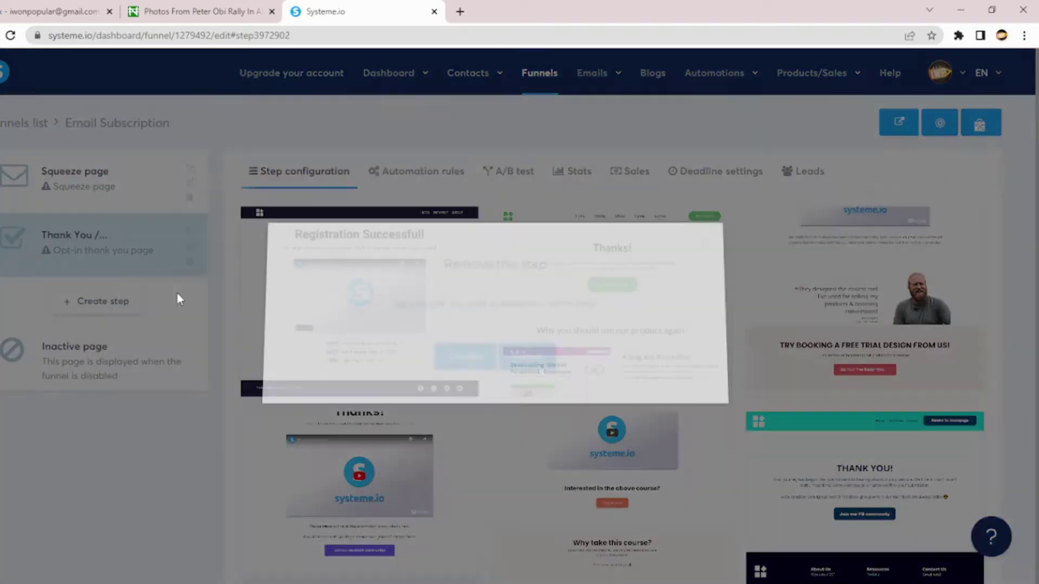
left_click(471, 366)
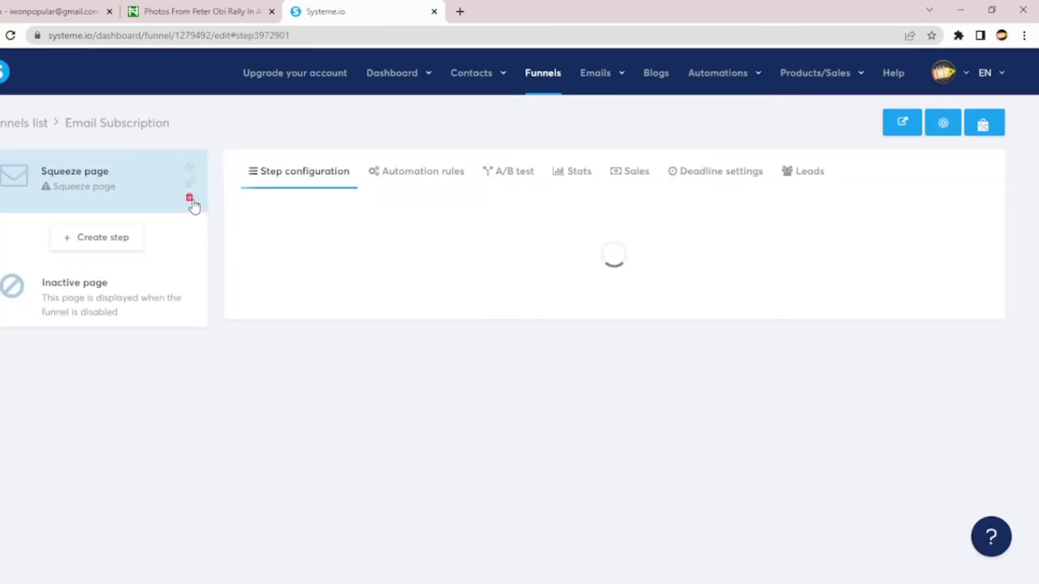
left_click(191, 199)
left_click(448, 364)
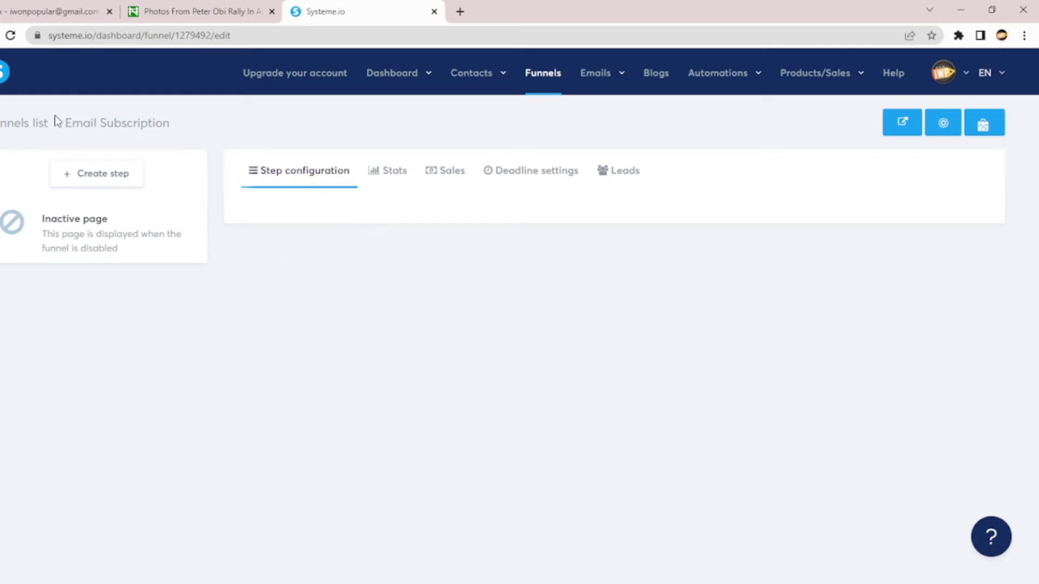
Step: Add a funnel step named "Email subscription form" of type Popup form
left_click(100, 179)
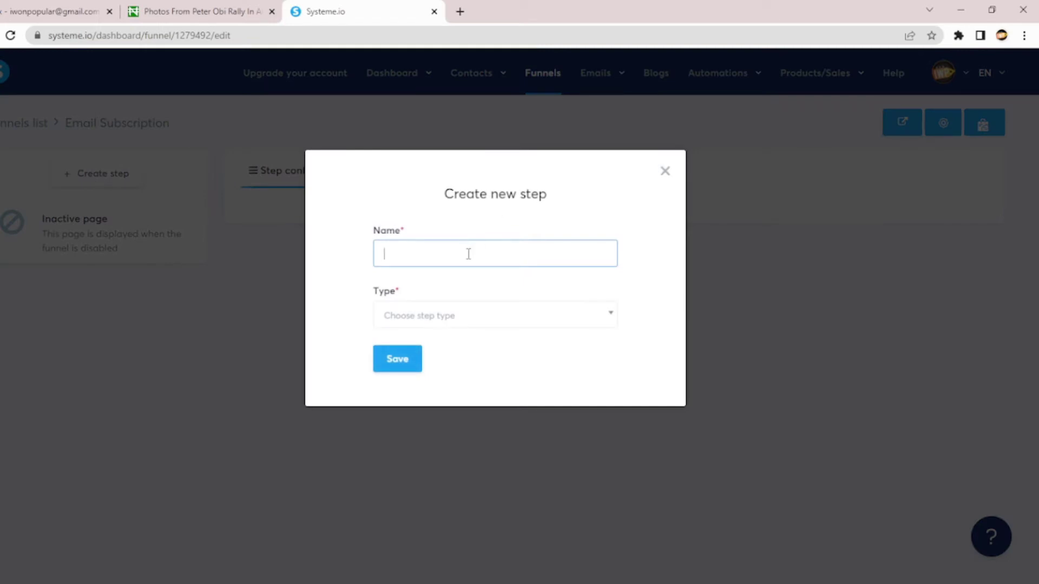
type("Email sub form")
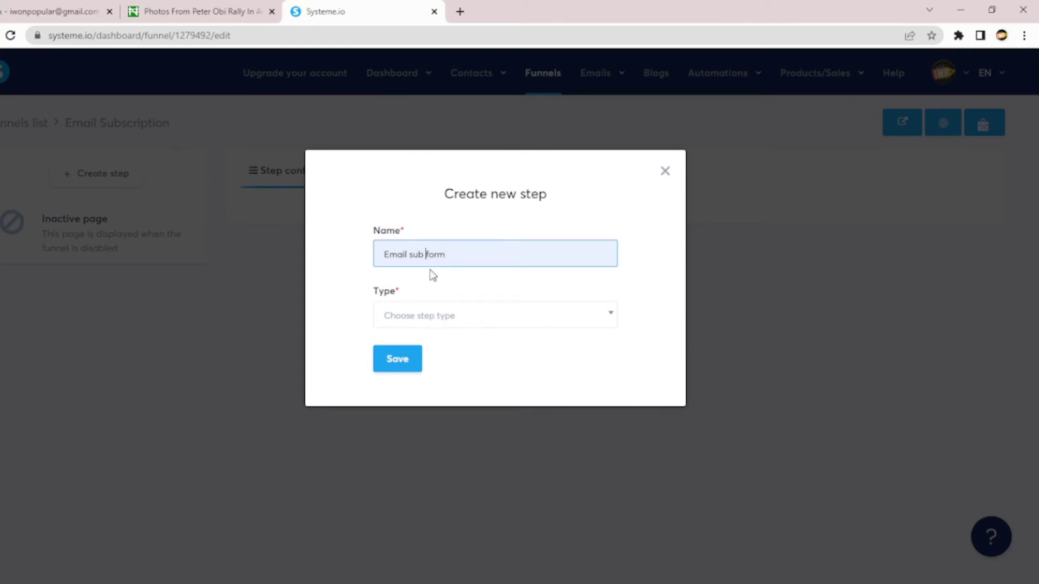
key("BackSpace")
type("sc")
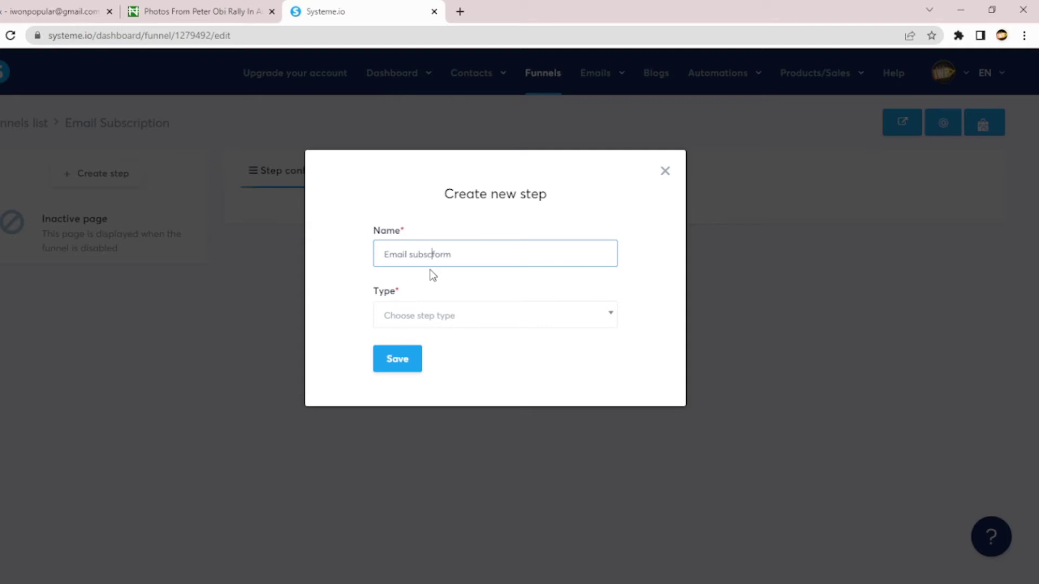
type("ription")
left_click(447, 320)
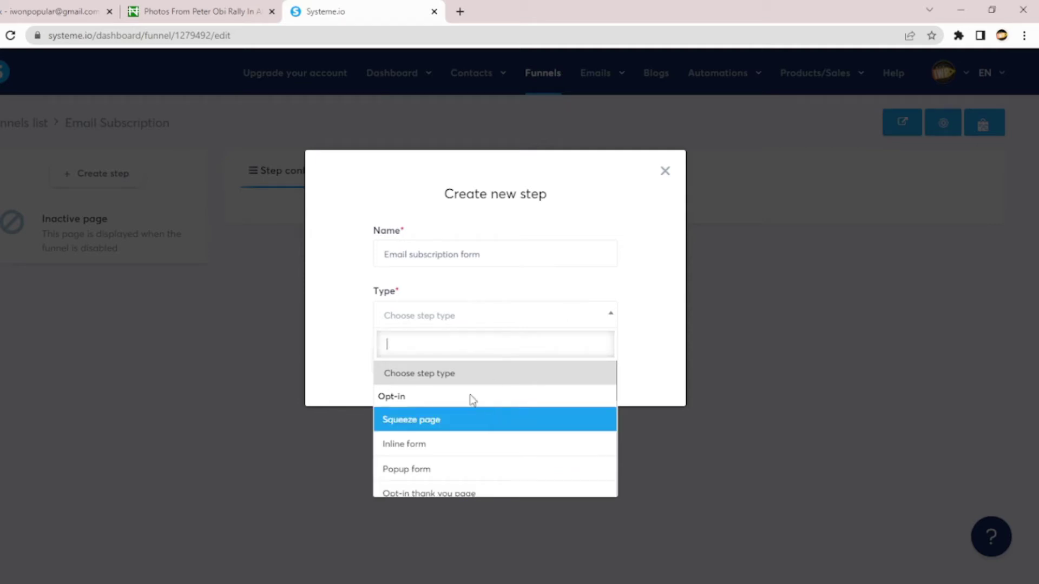
left_click(459, 469)
left_click(401, 360)
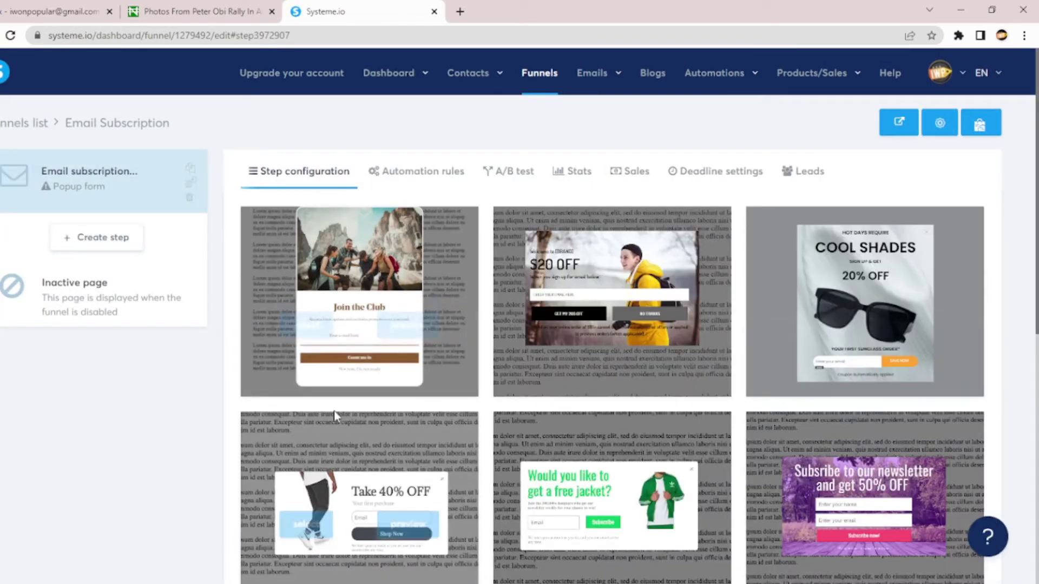
Step: Browse the popup templates and apply the purple newsletter template offering 50% OFF to the step
mouse_move(286, 386)
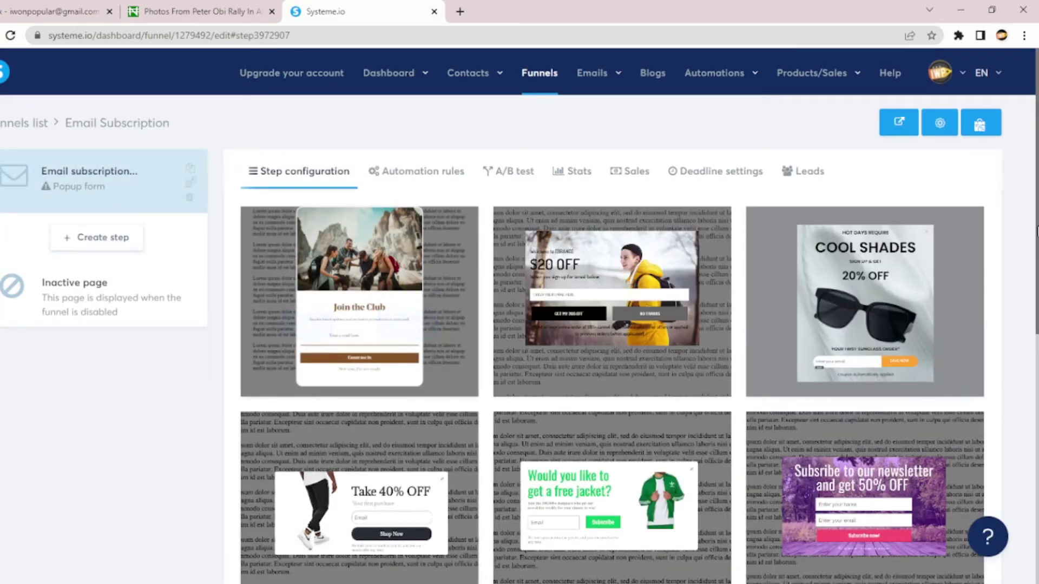
scroll(611, 314, "down", 8)
left_click_drag(1036, 411, 1036, 246)
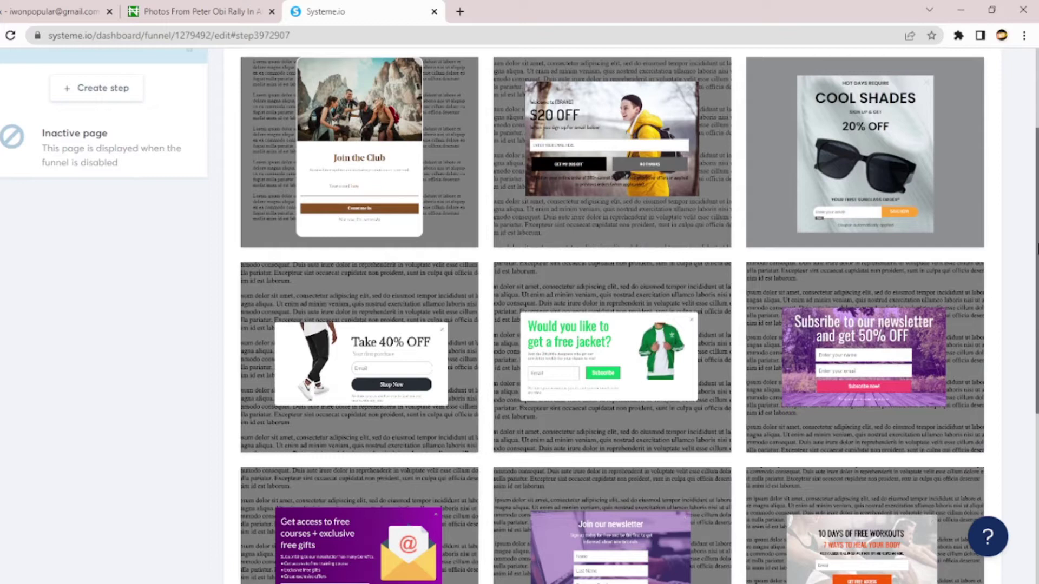
left_click_drag(1037, 246, 1037, 347)
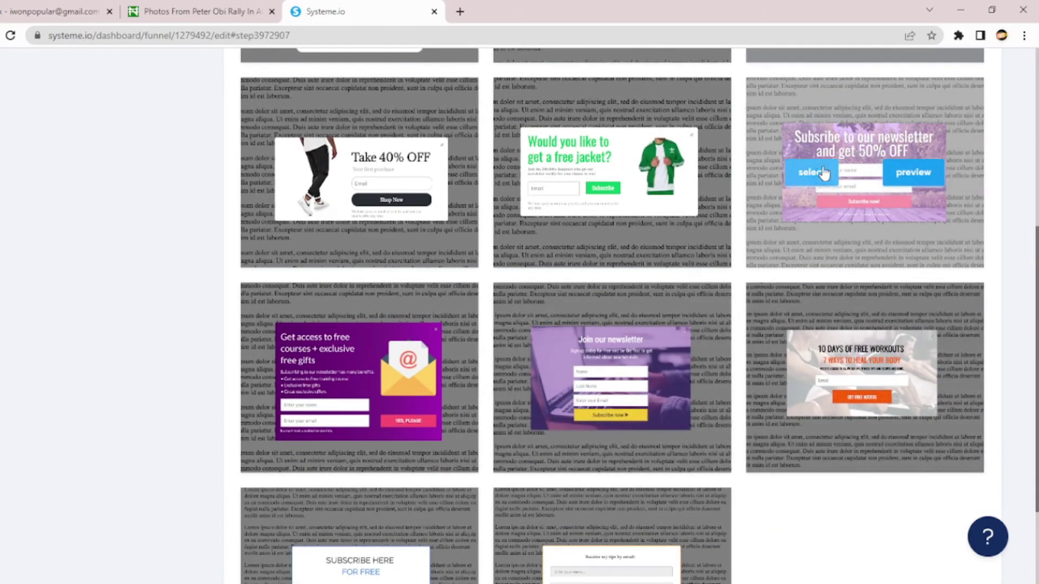
left_click(822, 175)
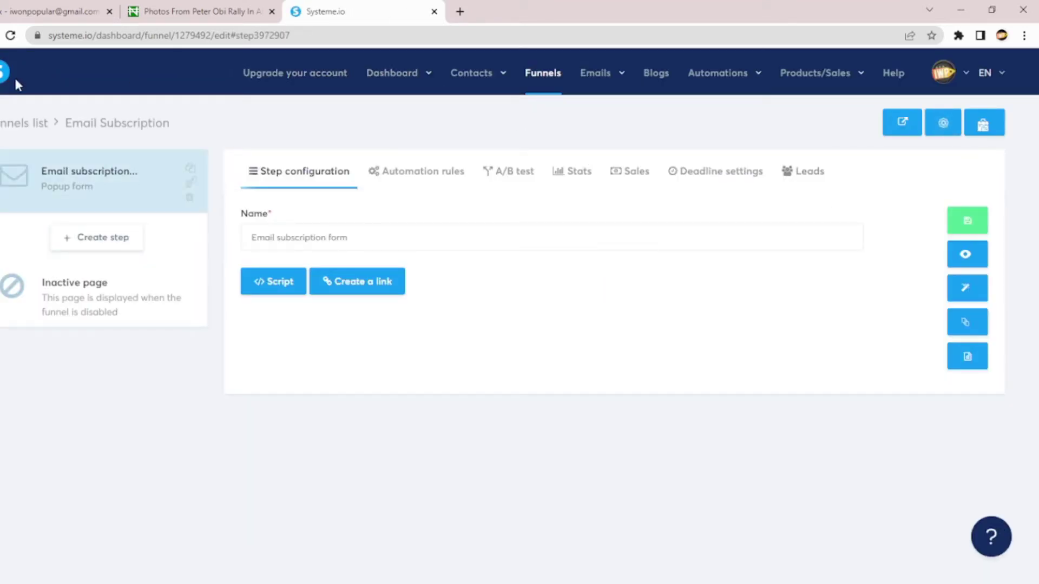
Step: Remove the "Email subscription form" step from the funnel
left_click(86, 240)
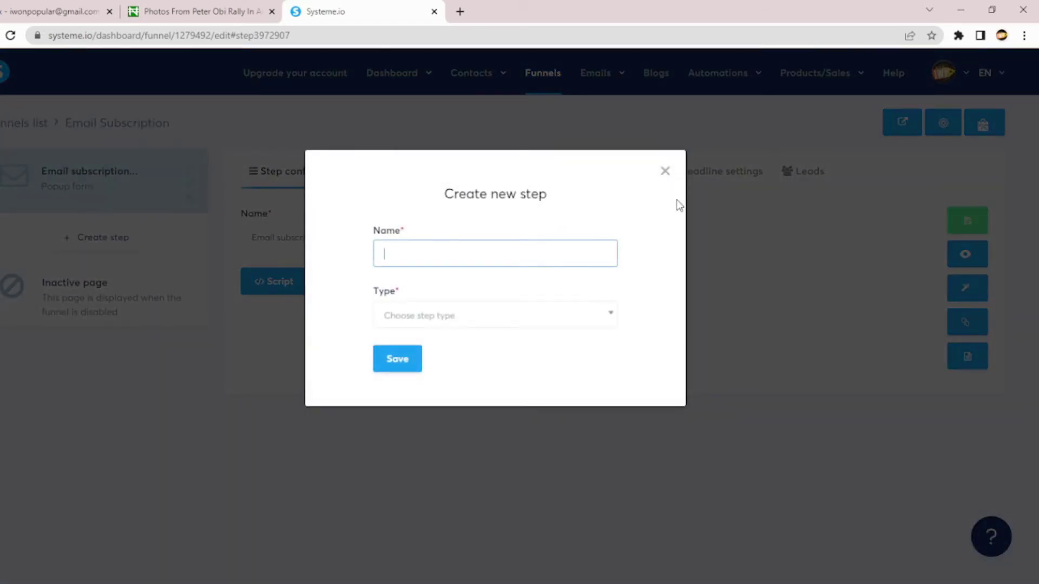
left_click(667, 172)
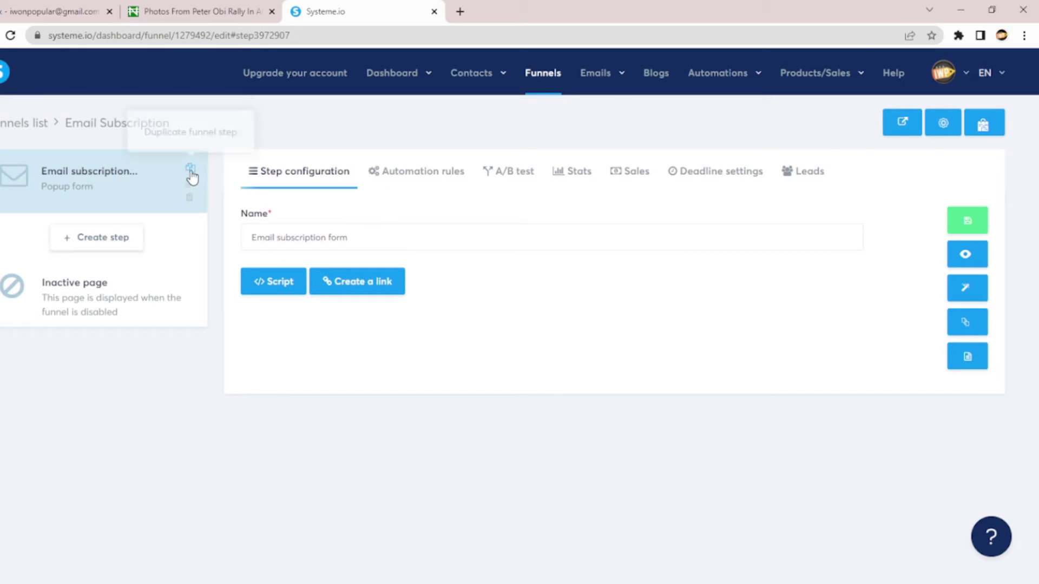
left_click(80, 195)
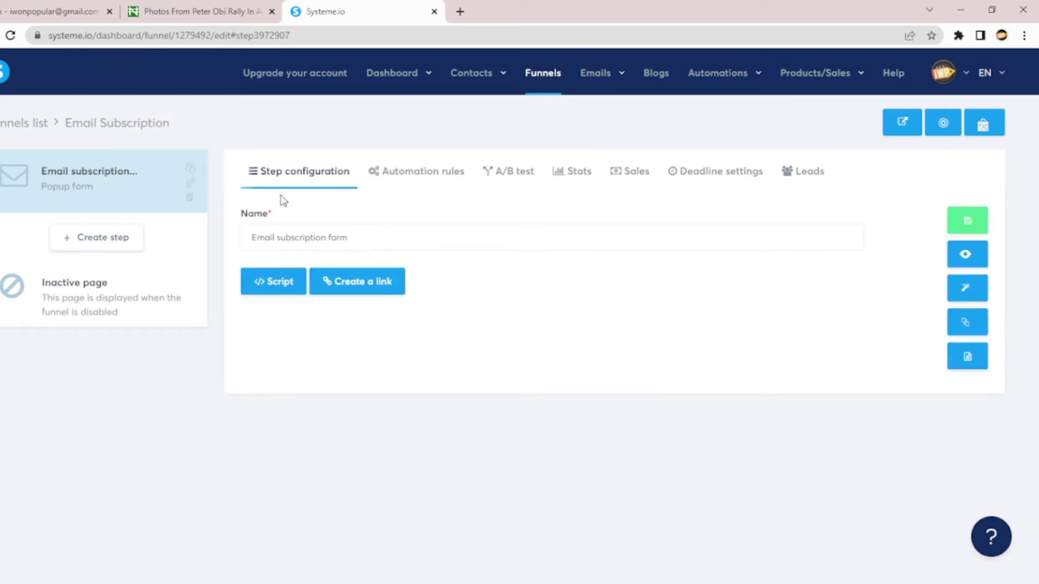
left_click(190, 198)
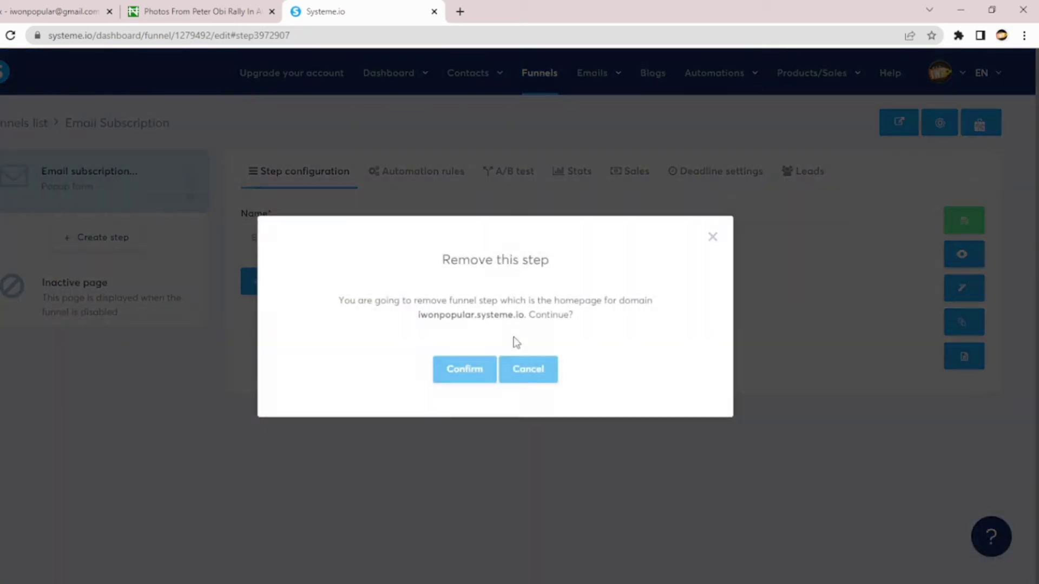
left_click(464, 371)
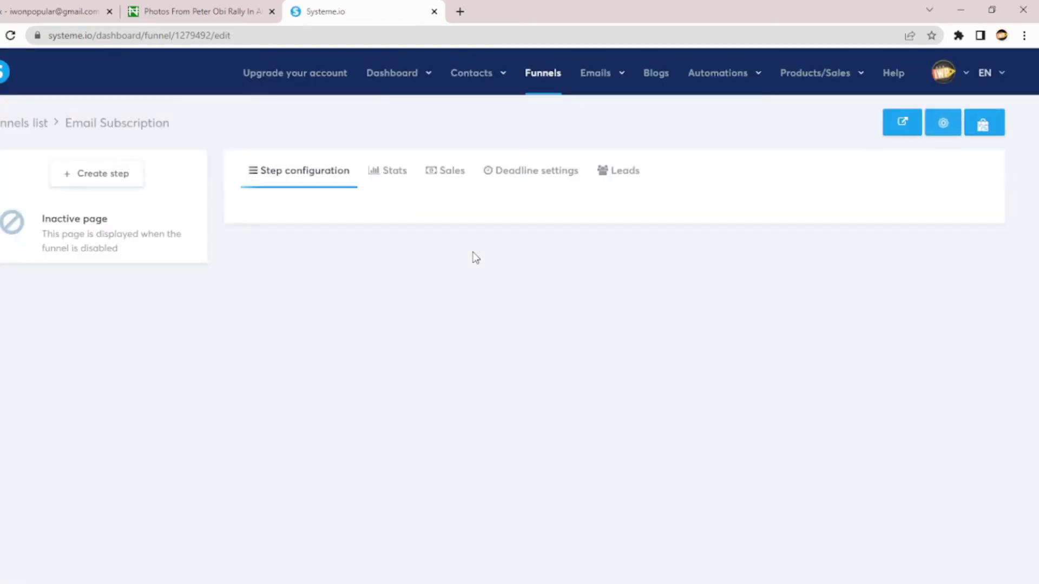
Step: Create a new Popup form step named "Email subscription form" in the emptied funnel
left_click(85, 184)
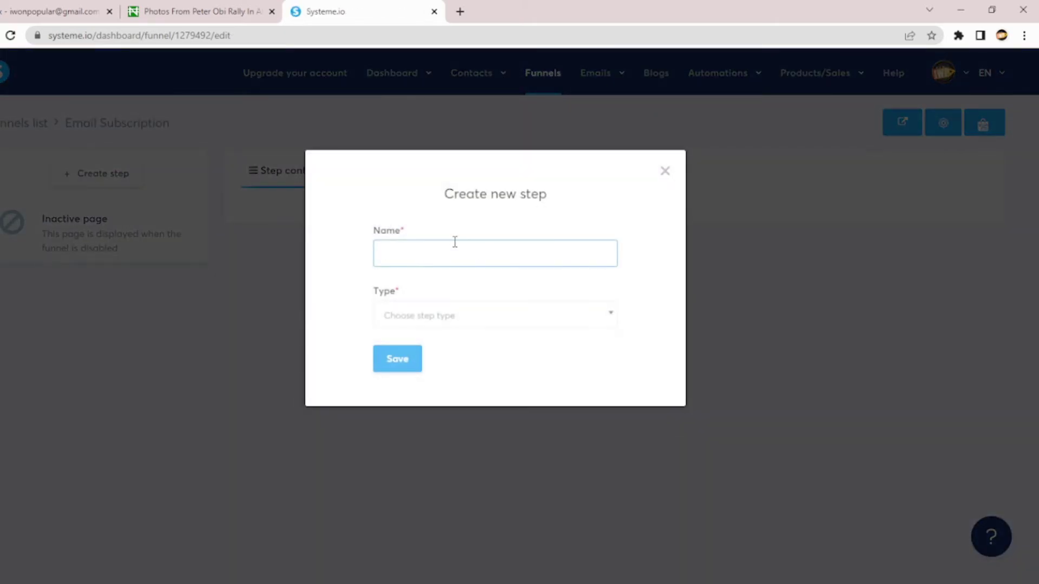
type("Email subscription form")
left_click(443, 319)
left_click(455, 471)
left_click(398, 360)
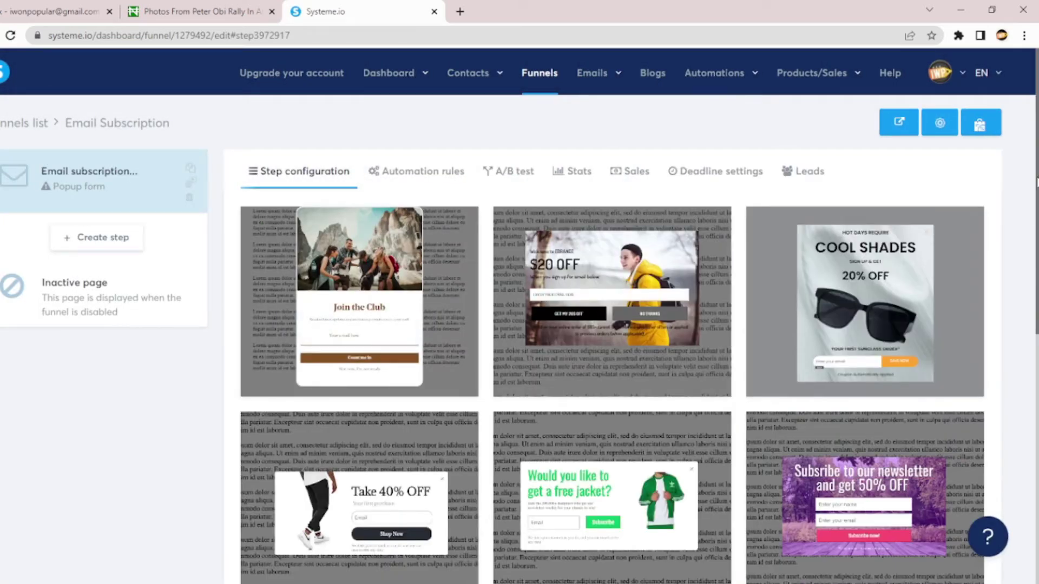
Step: Preview and apply the "Take 40% OFF" popup template, and open the form in the page editor
scroll(995, 412, "down", 1)
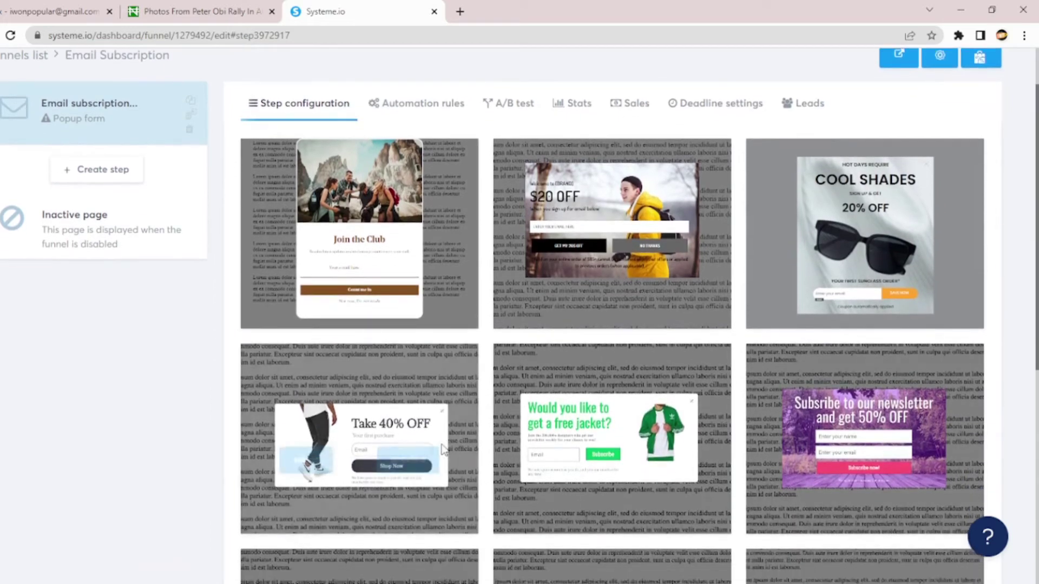
left_click(407, 445)
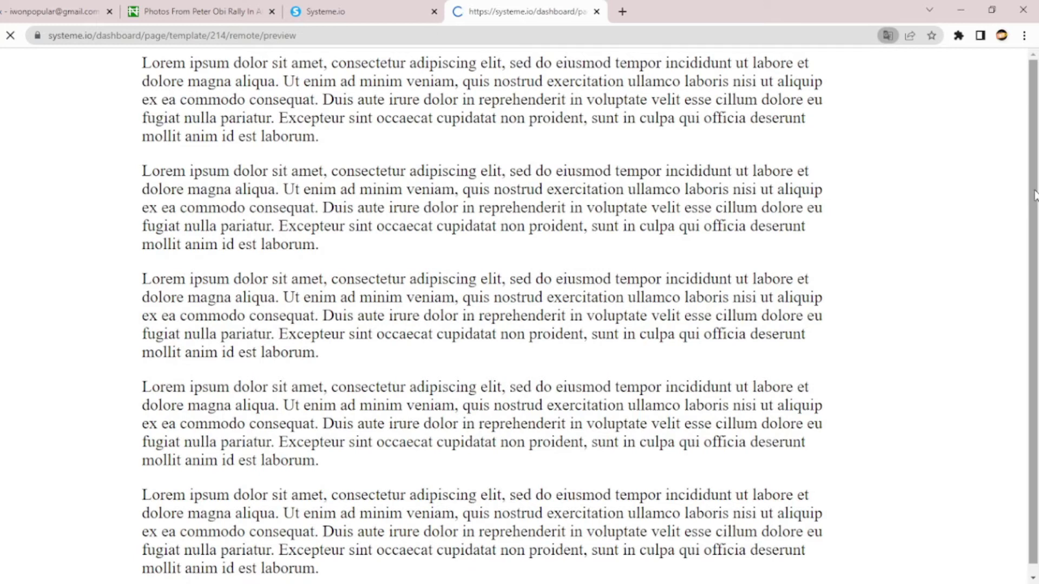
left_click_drag(1035, 201, 1035, 417)
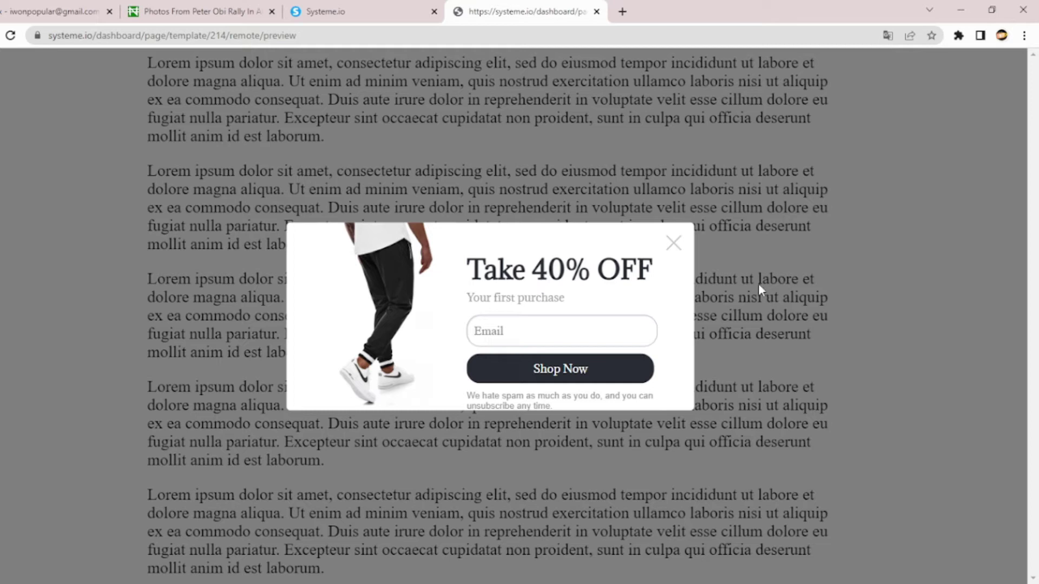
left_click(403, 6)
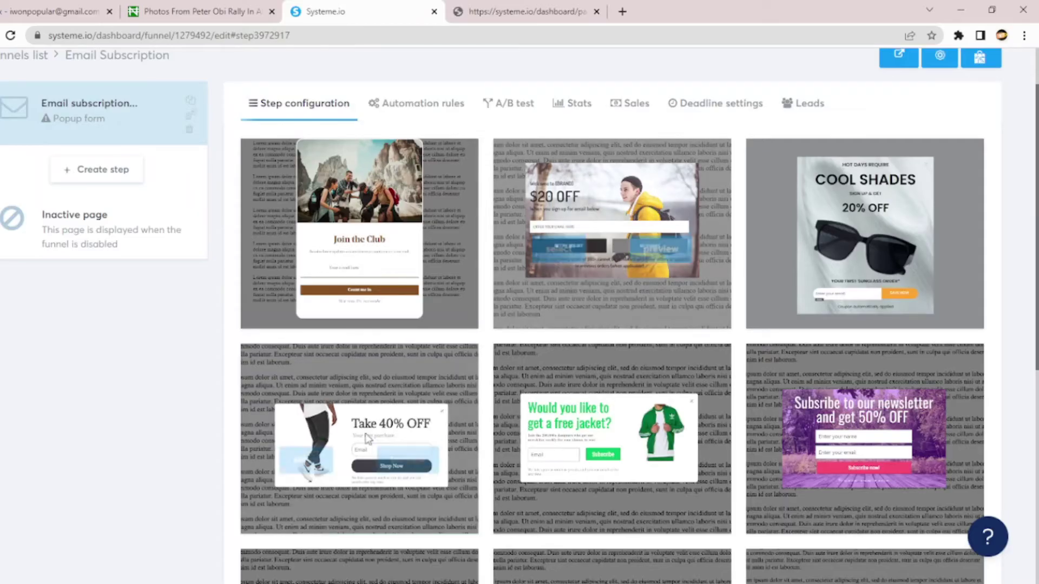
left_click(308, 449)
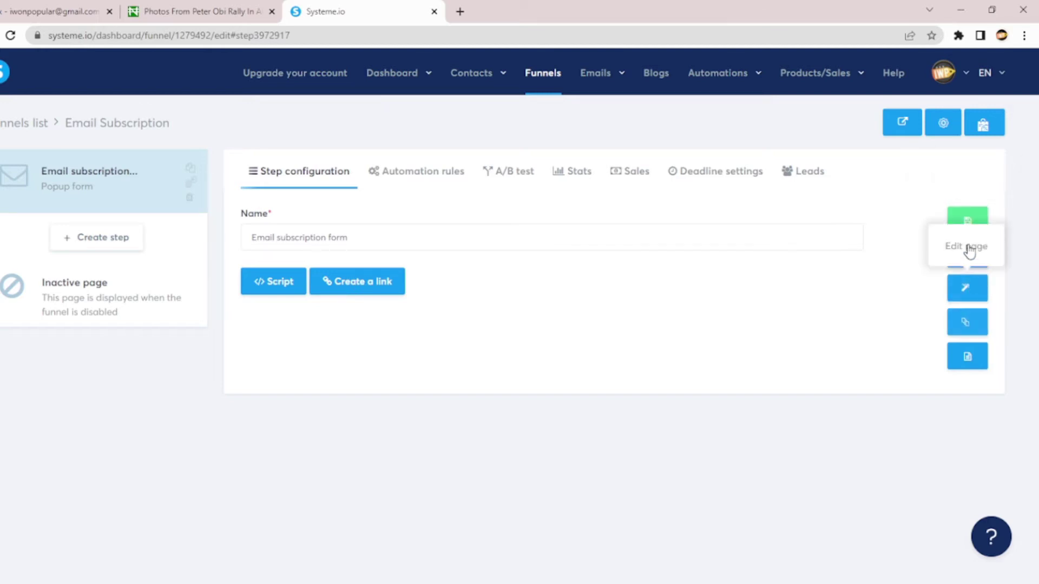
left_click(964, 288)
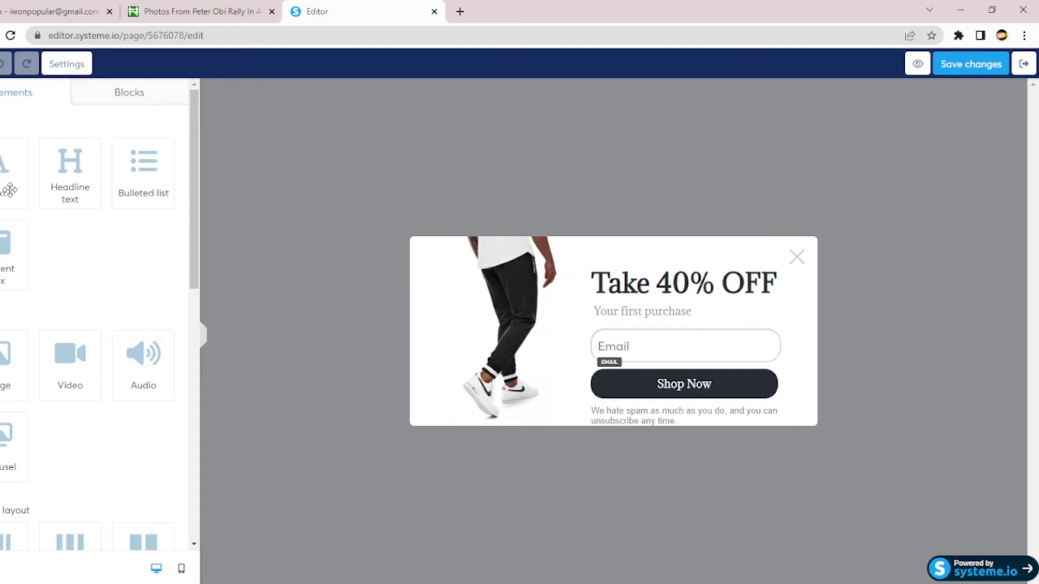
Step: Change the headline's discount to 50% and place the text cursor at the end of the line
left_click(660, 291)
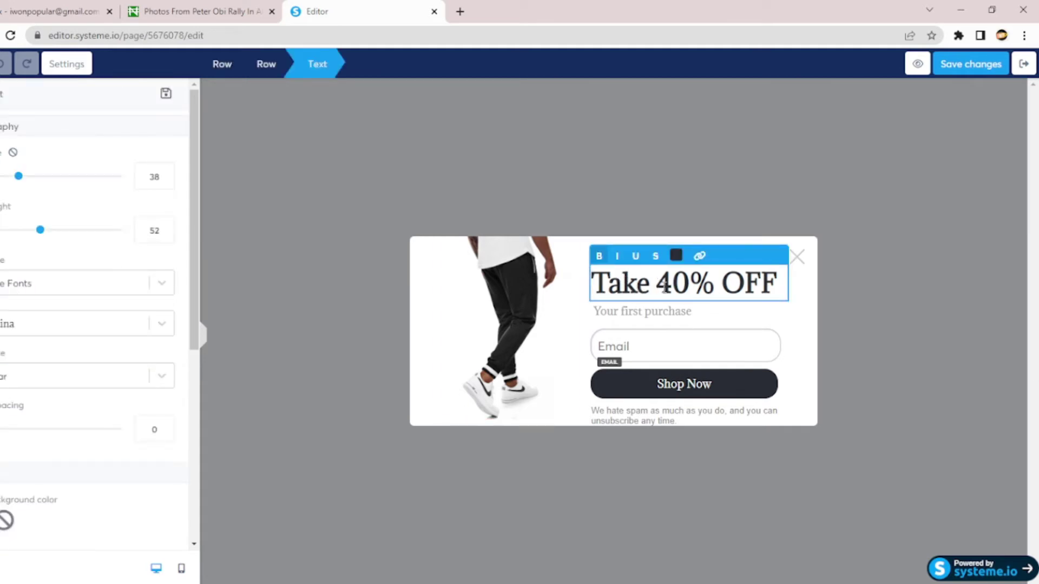
triple_click(664, 290)
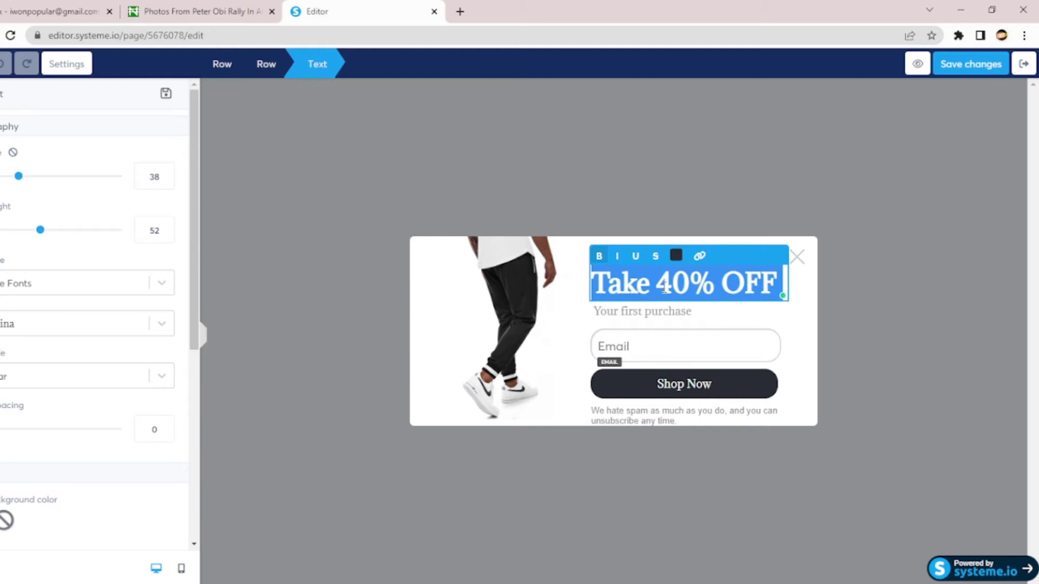
left_click(665, 291)
triple_click(664, 291)
left_click(676, 283)
key("BackSpace")
type("5")
left_click(783, 279)
key("Return")
type("Sale")
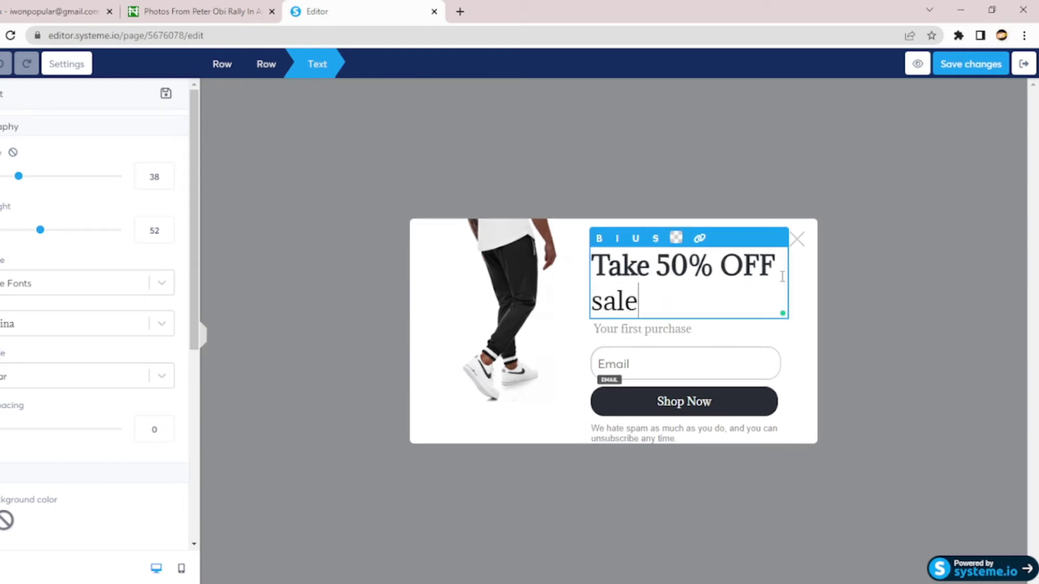
key("BackSpace")
key("BackSpace")
key("BackSpace")
key("BackSpace")
key("BackSpace")
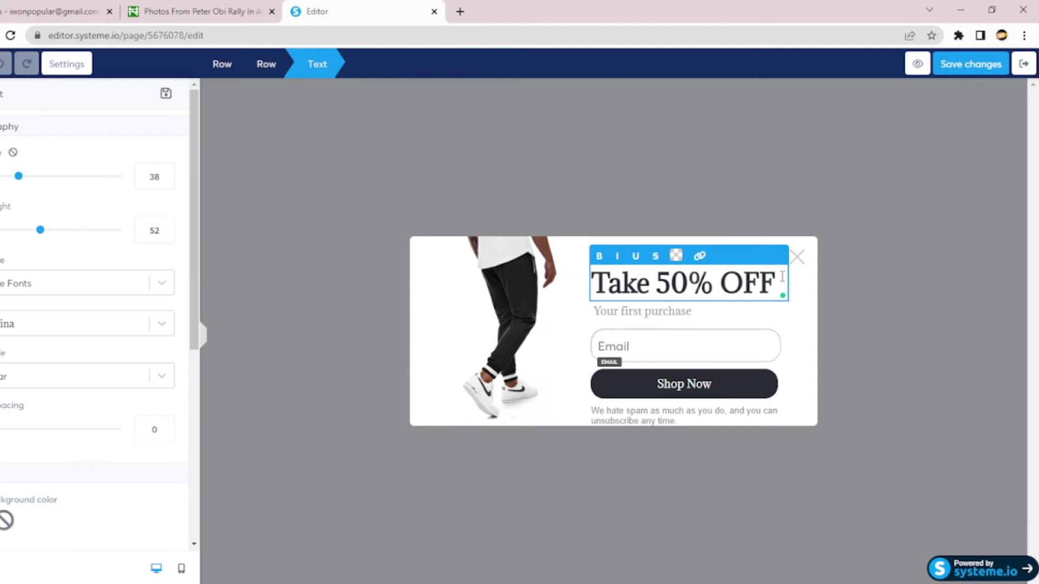
Step: Add "Anniversary Sales Now" on a new line under "Take 50% OFF", with the spelling of "Anniversary" corrected
key("Return")
type("Anniv")
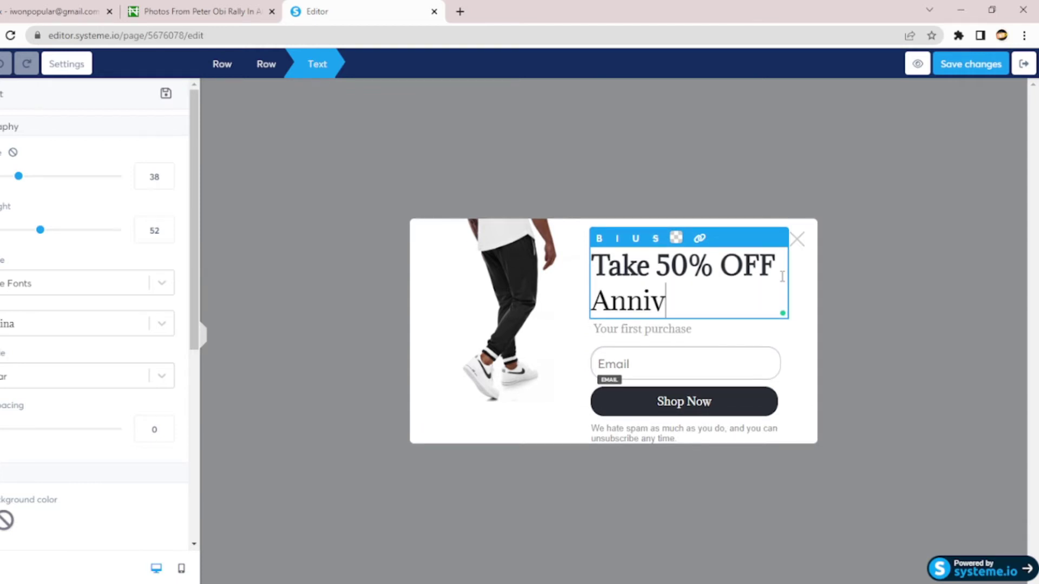
type("ersary Sales Now")
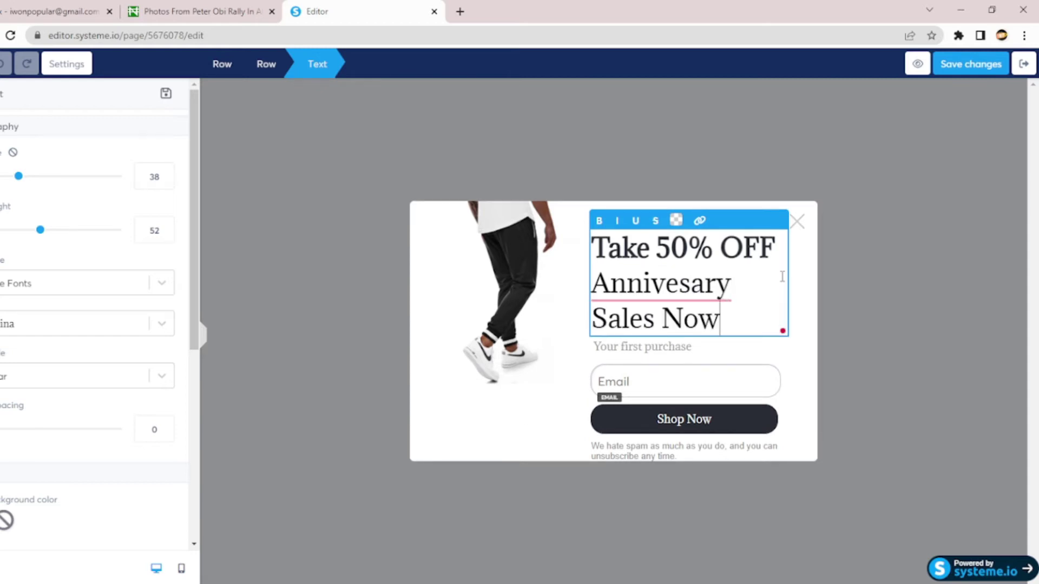
mouse_move(650, 292)
left_click(625, 317)
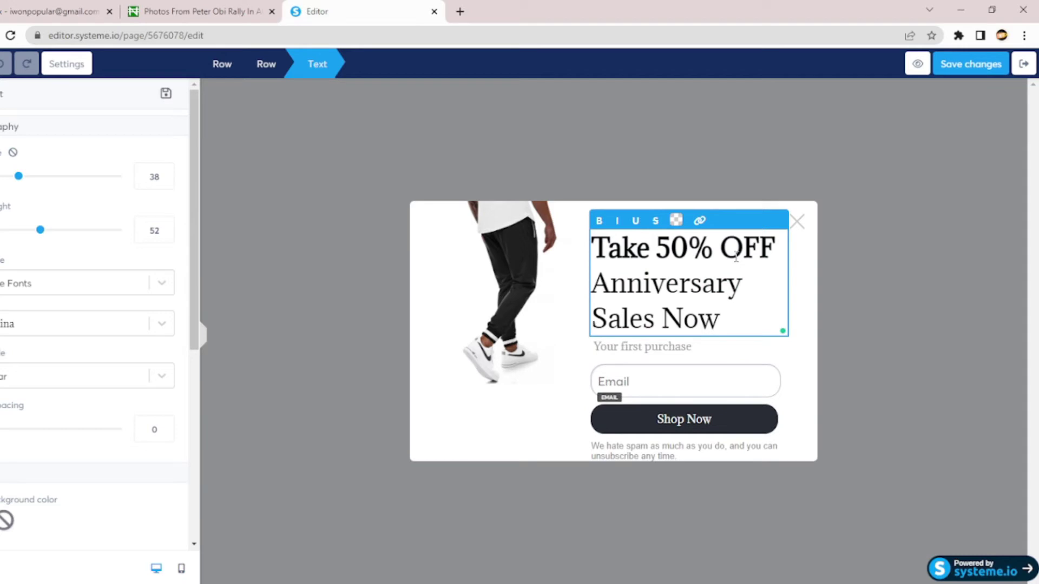
Step: Make the "Anniversary Sales Now" text in the headline bold
left_click_drag(726, 330, 585, 294)
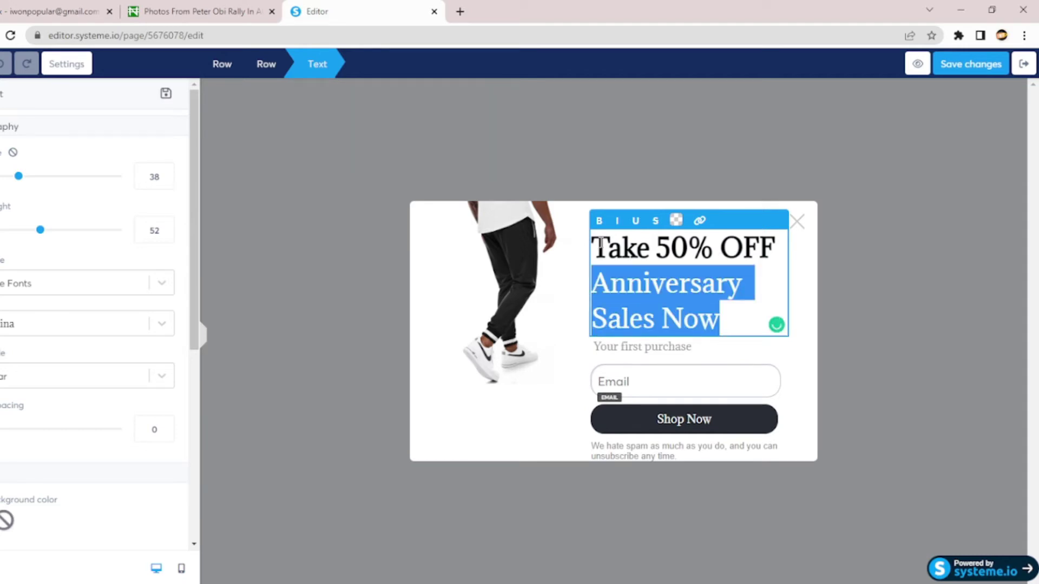
left_click(599, 221)
left_click(728, 309)
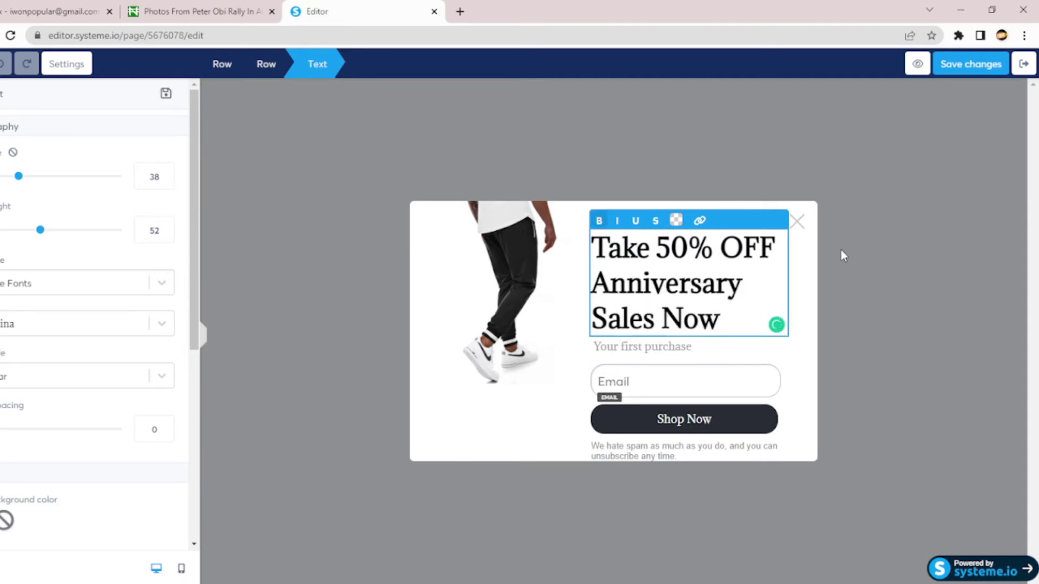
Step: Examine the popup's email field, button and image settings, and browse the elements and blocks available to add
left_click(652, 381)
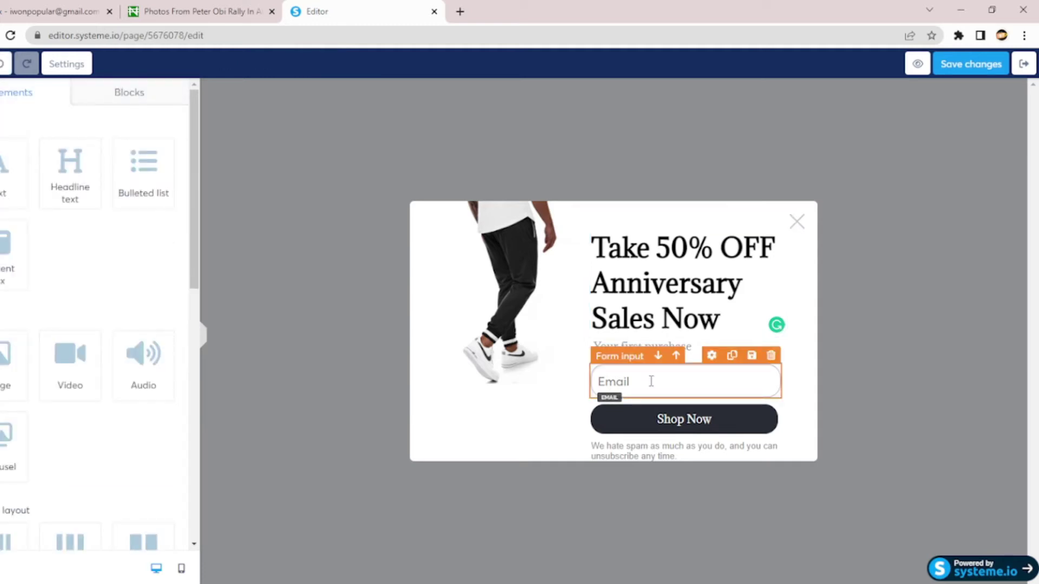
left_click(649, 431)
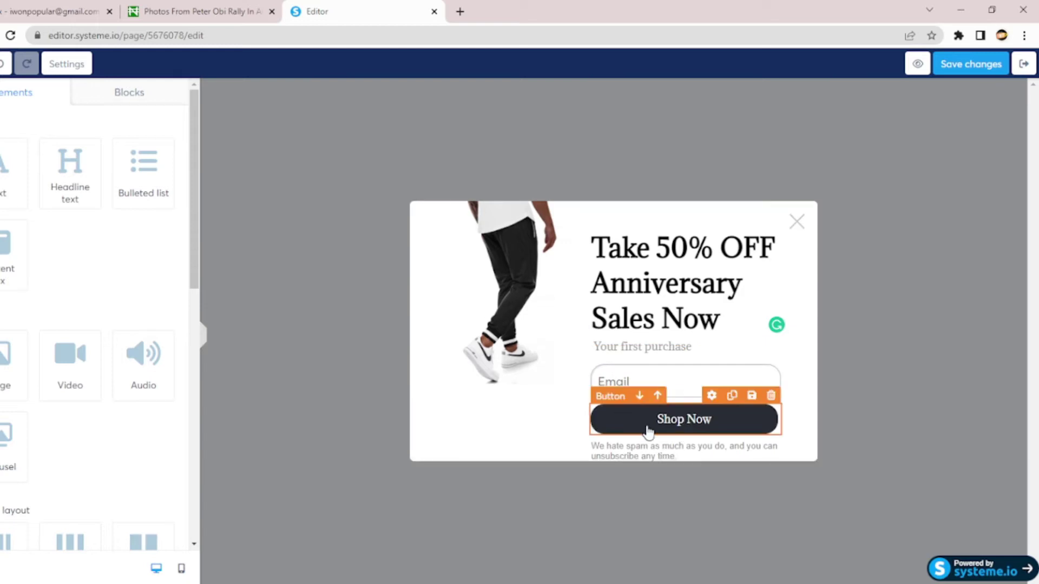
left_click(152, 93)
left_click(17, 93)
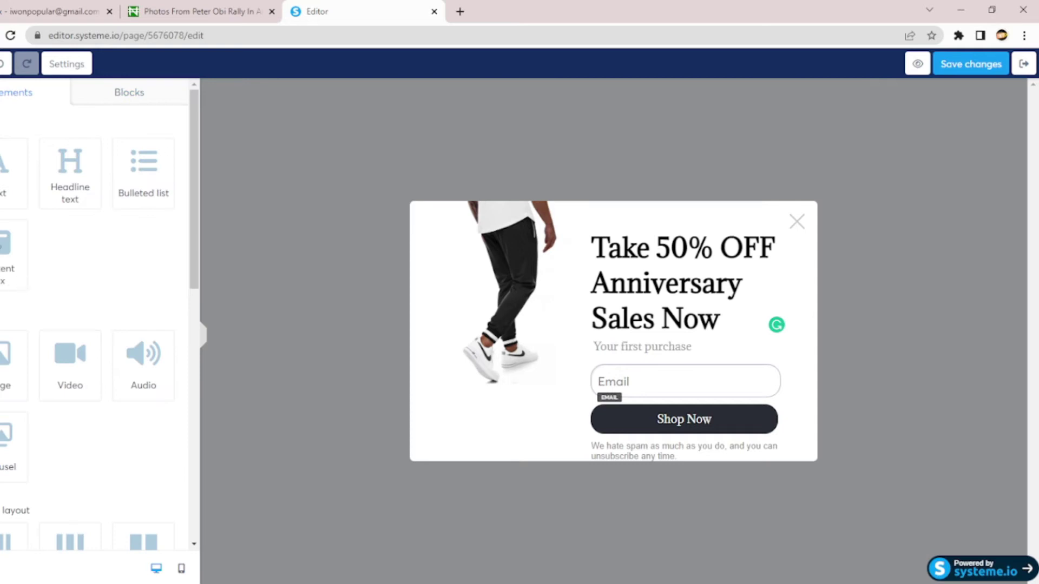
left_click(500, 289)
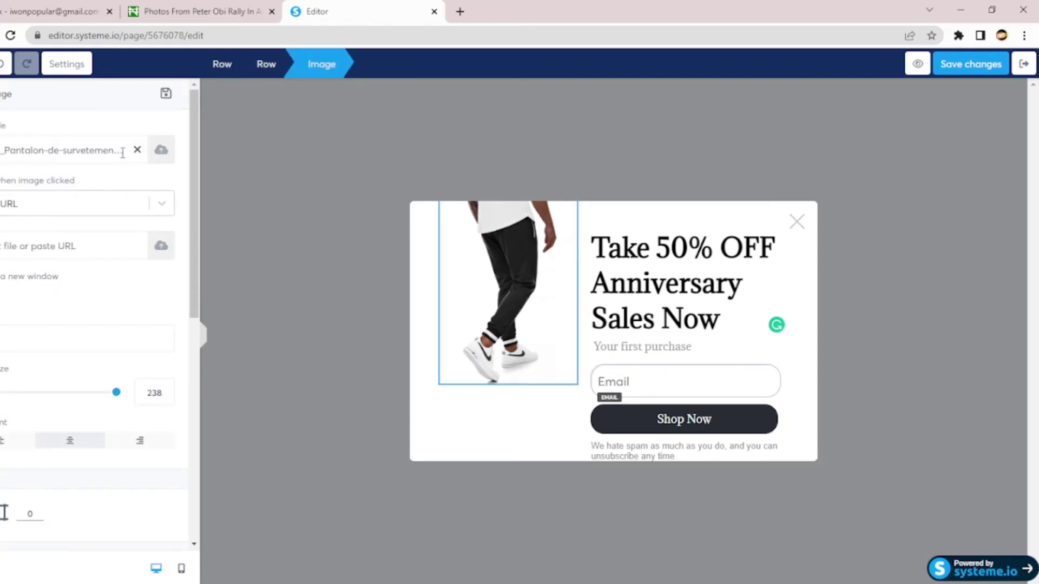
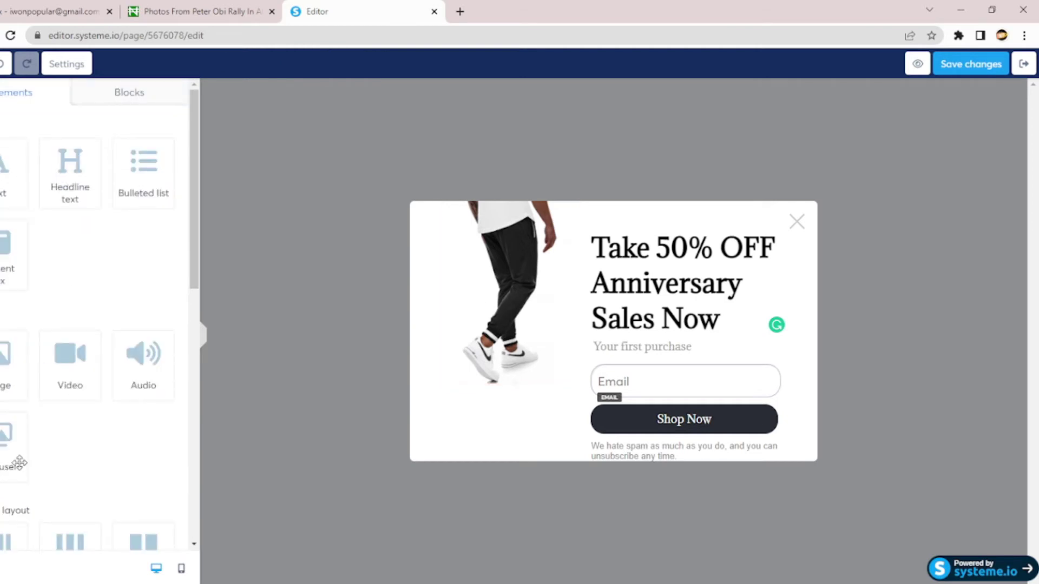
left_click_drag(191, 273, 196, 356)
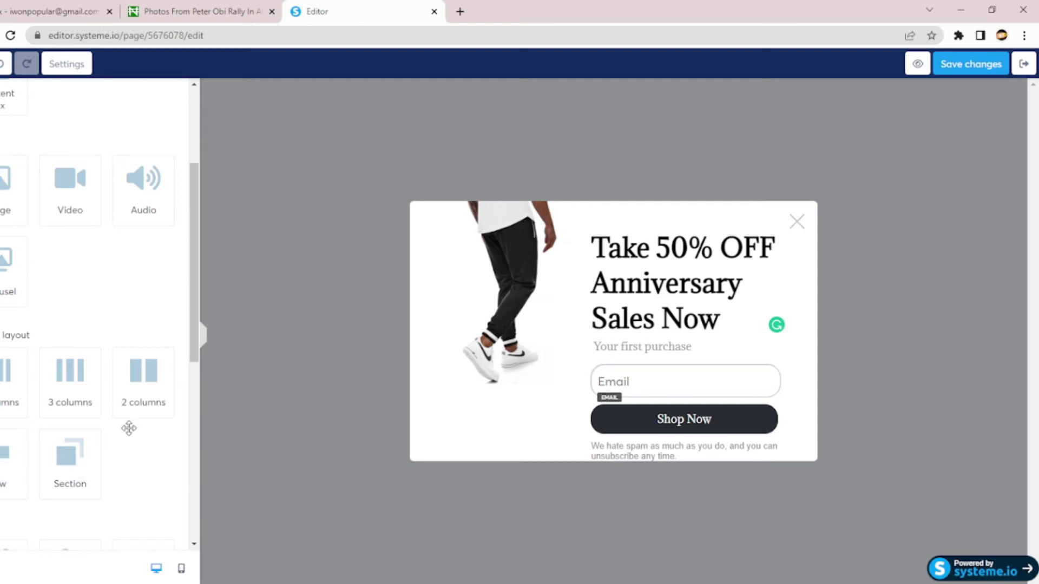
left_click_drag(194, 339, 201, 226)
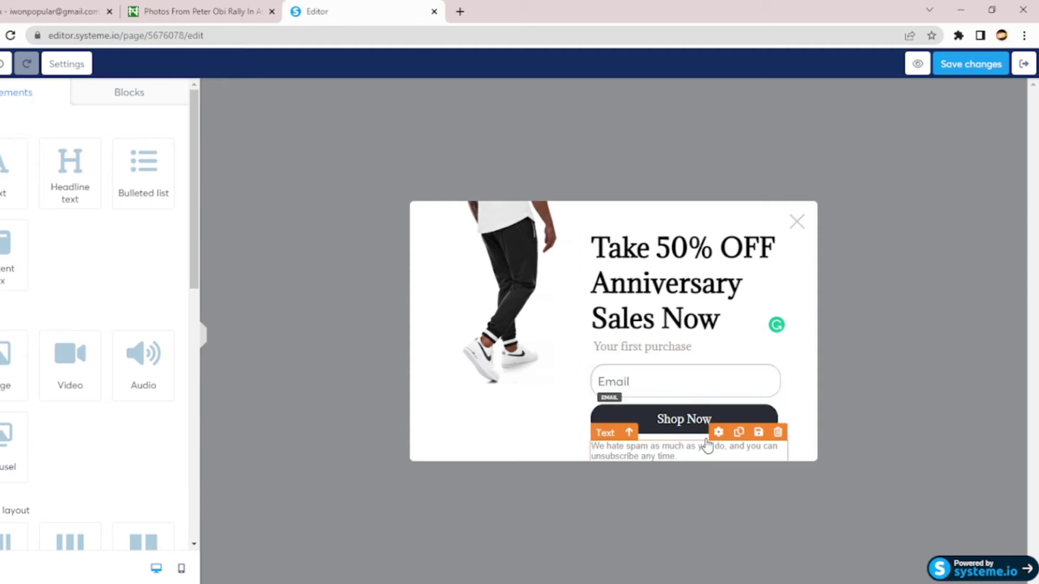
Step: Set the Shop Now button to no redirection for users after they submit the form
left_click(678, 426)
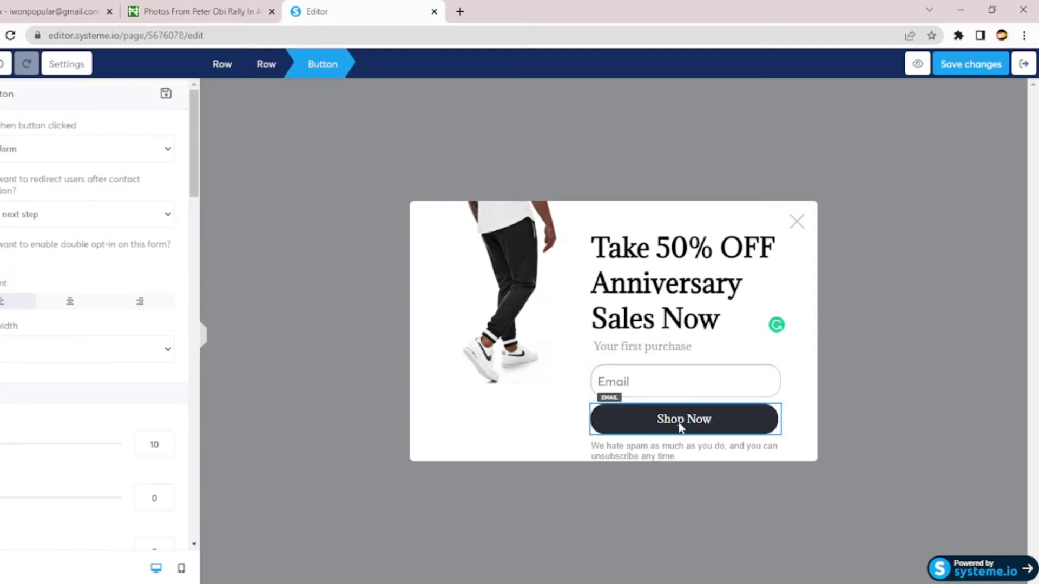
left_click(684, 427)
left_click(683, 427)
left_click(31, 260)
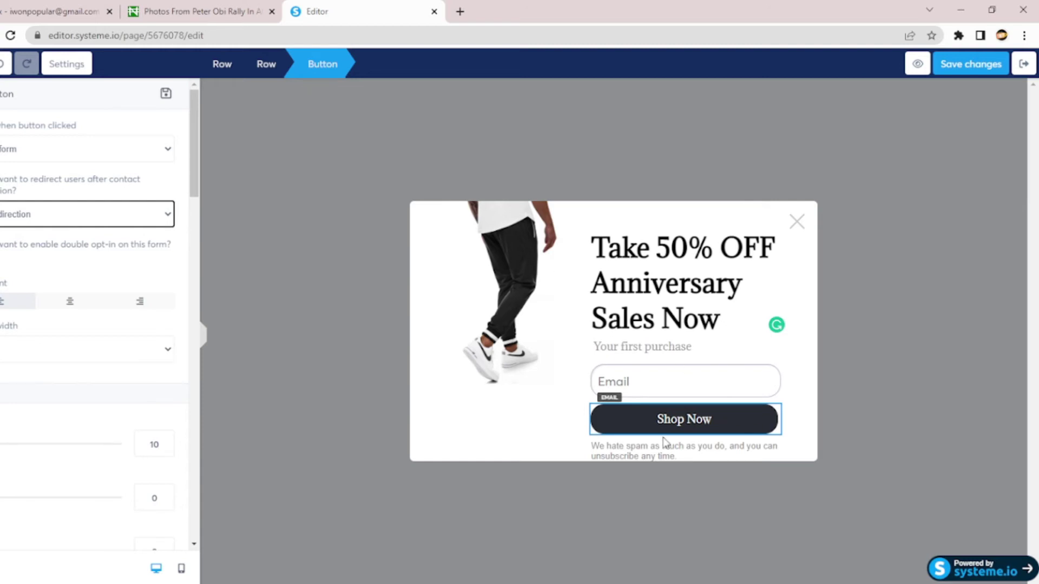
Step: Try hiding the Shop Now button on desktop and on mobile, and restore its visibility on both
left_click_drag(196, 201, 194, 227)
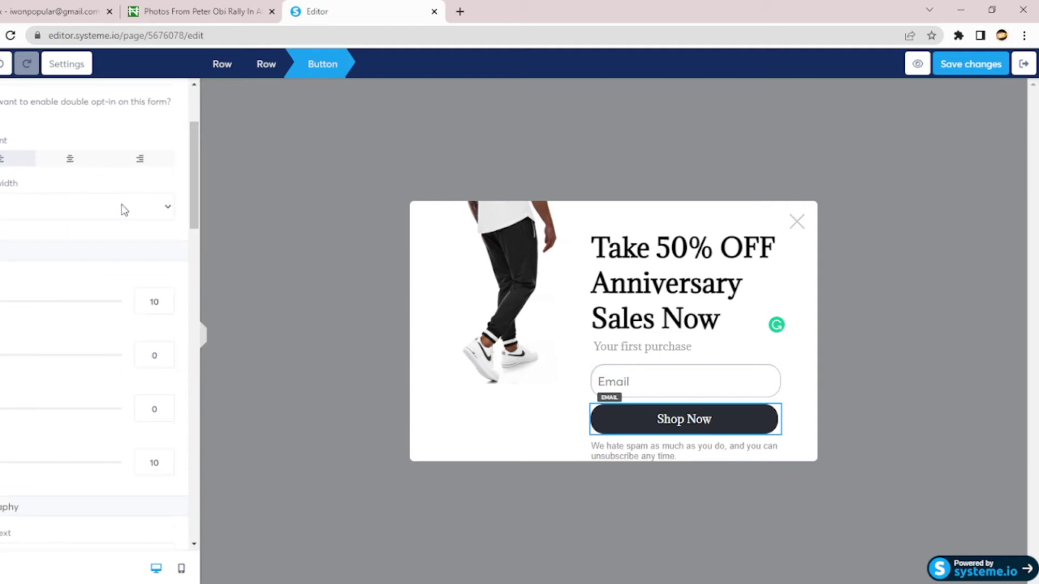
left_click_drag(197, 213, 181, 525)
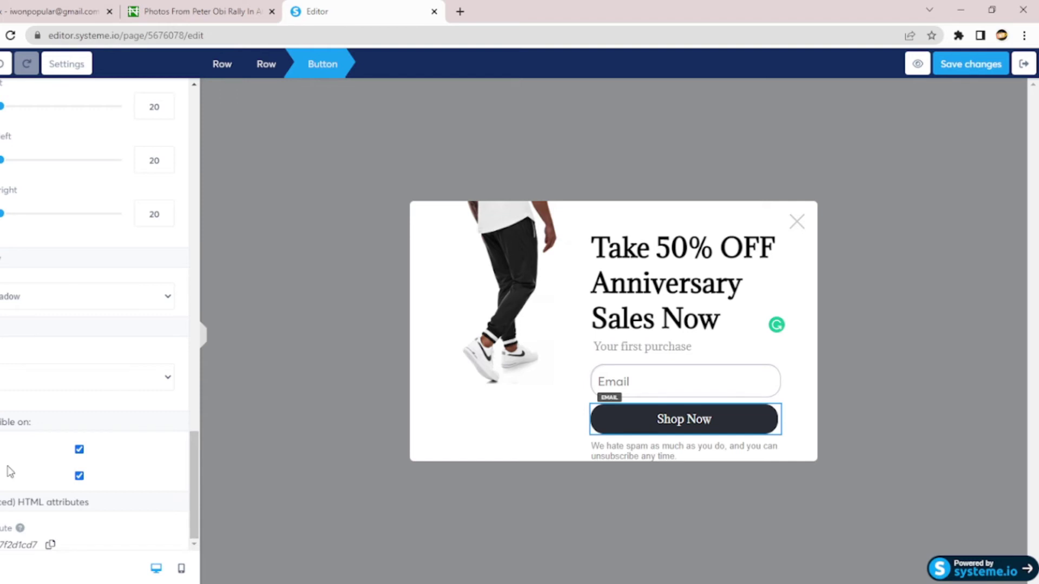
left_click(78, 450)
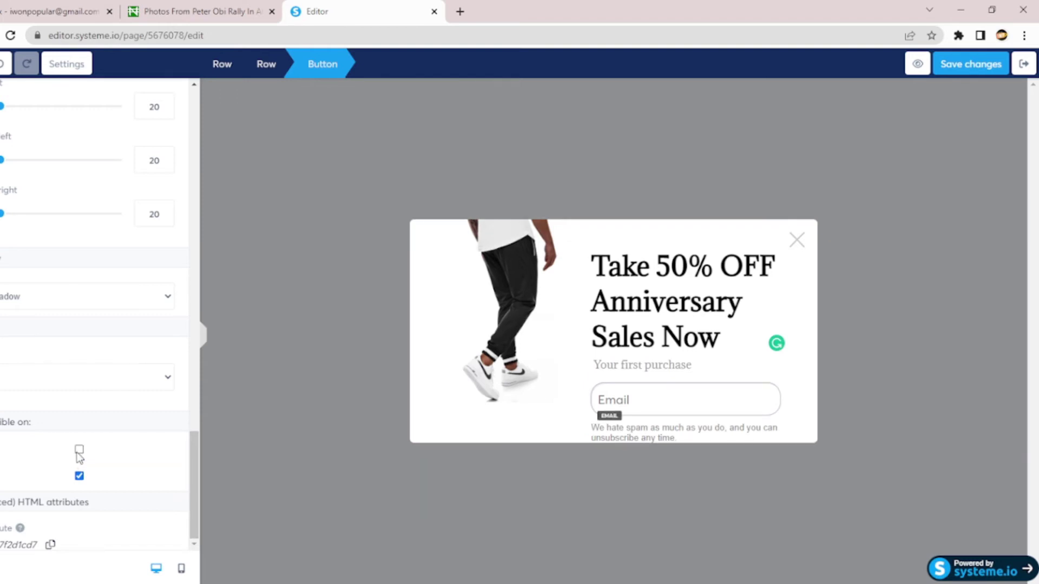
left_click(79, 476)
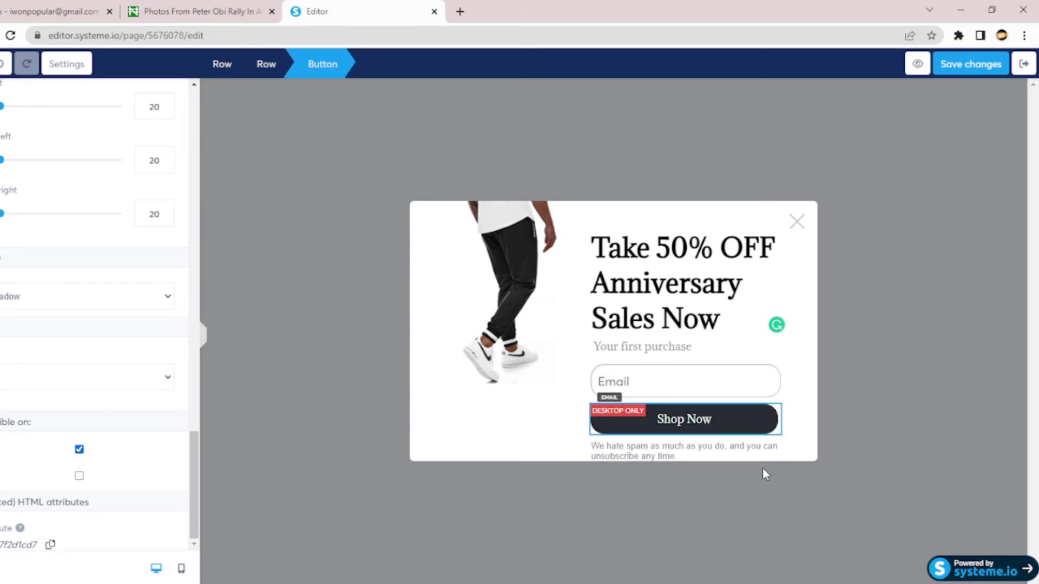
left_click(79, 477)
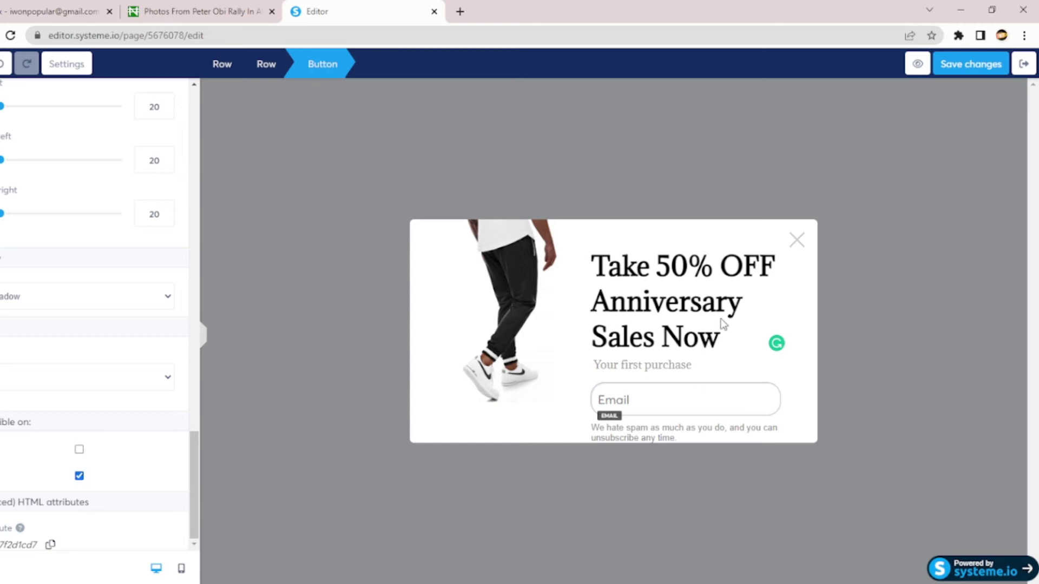
left_click(79, 450)
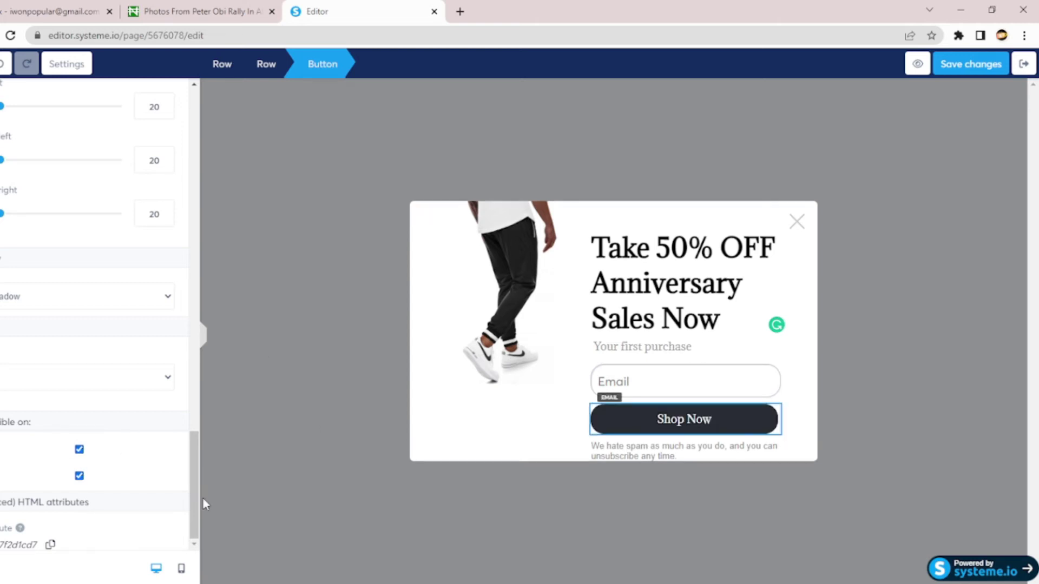
Step: Compare the popup's mobile and desktop layouts, ending in the desktop view
left_click(182, 569)
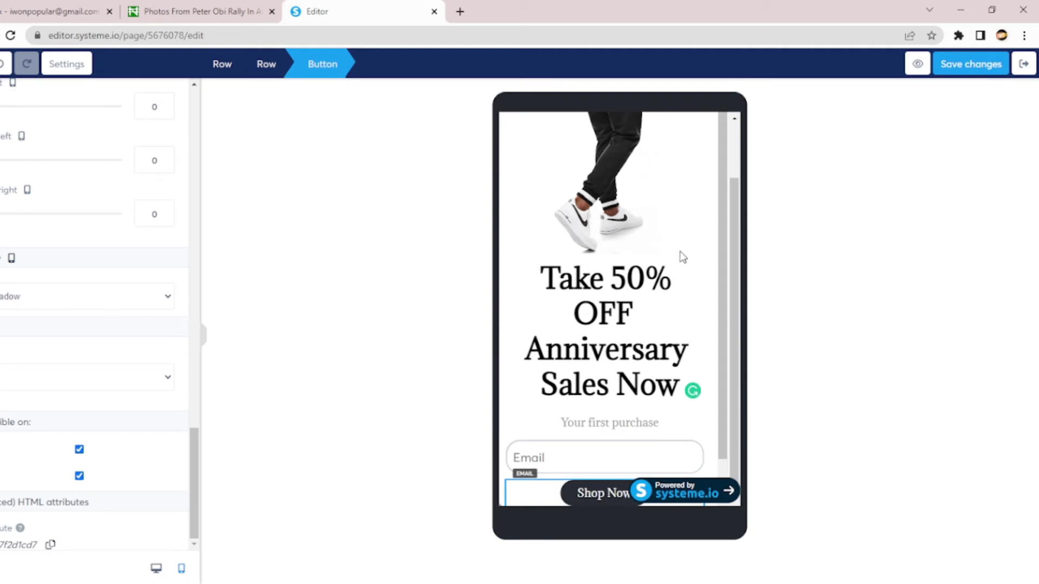
left_click(741, 295)
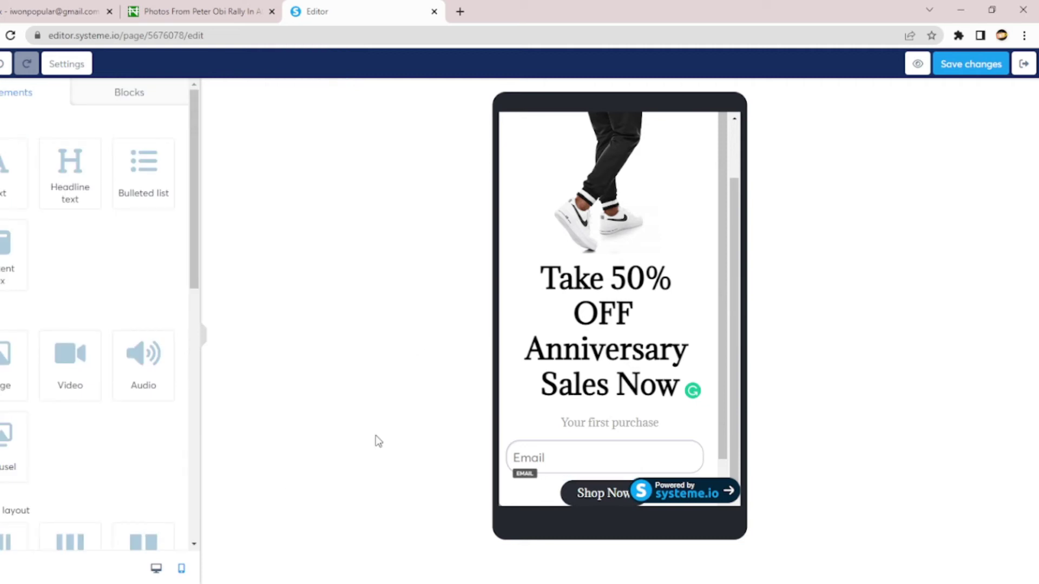
left_click(156, 569)
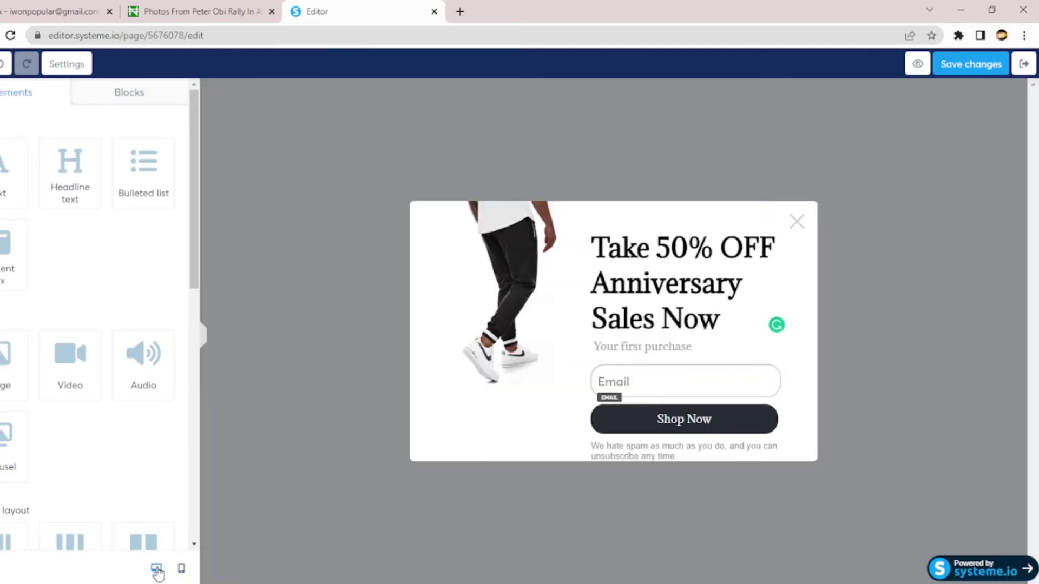
left_click(182, 569)
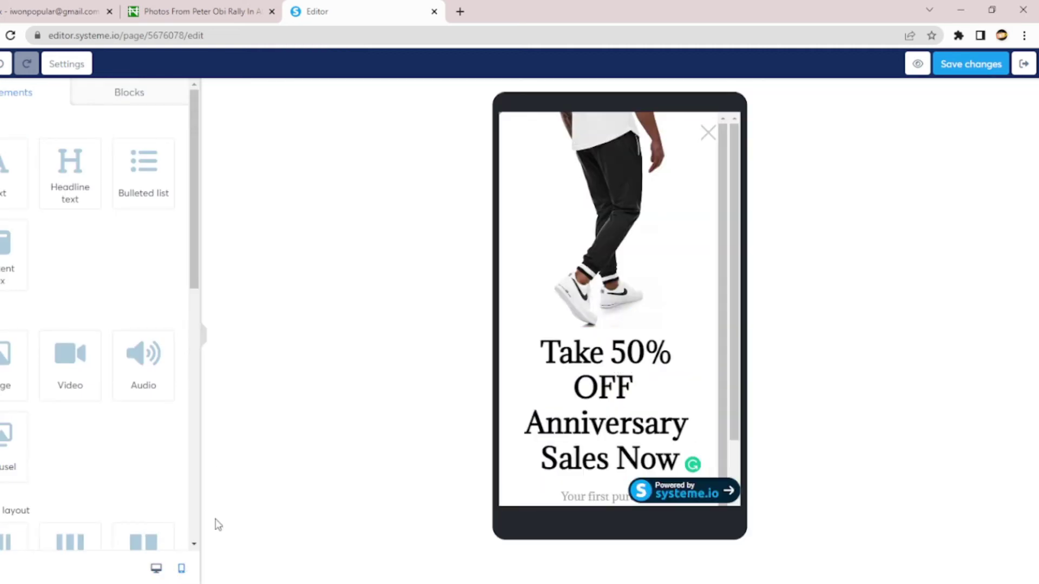
left_click(156, 568)
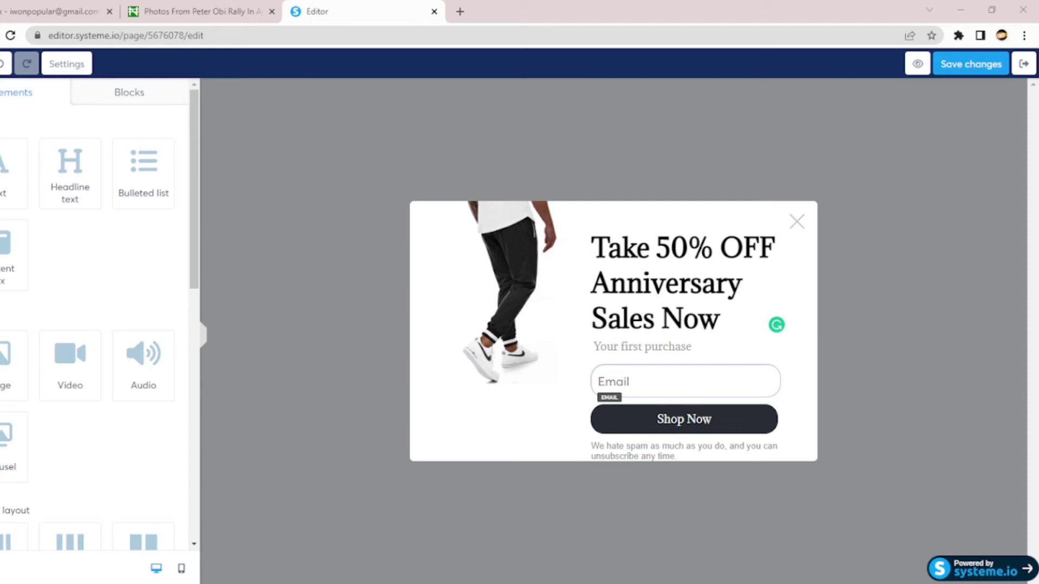
Step: Review the headline's text settings, the email field and Shop Now button, and the list of available elements
left_click(680, 278)
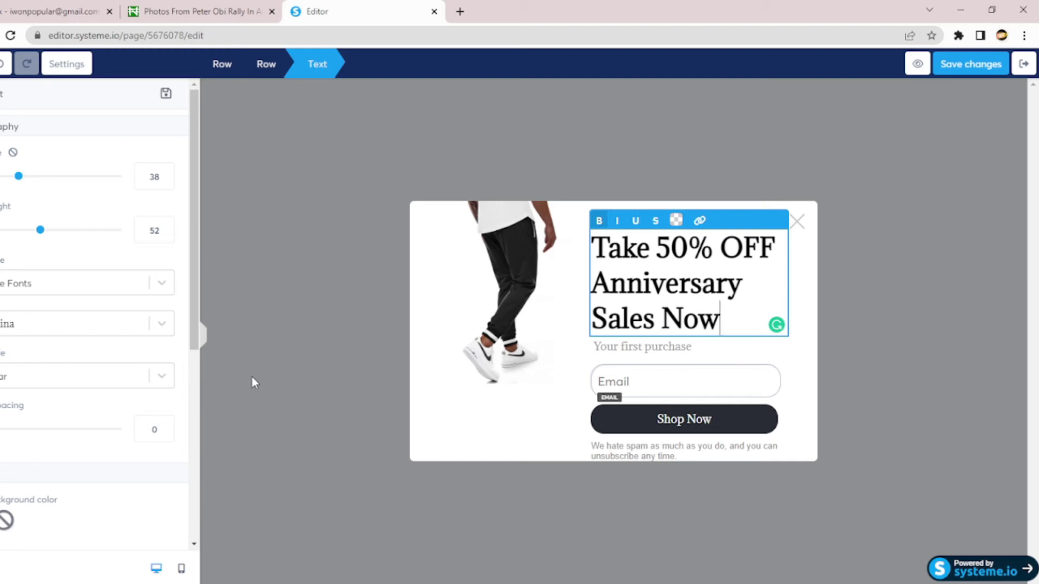
left_click_drag(198, 347, 232, 190)
left_click(652, 384)
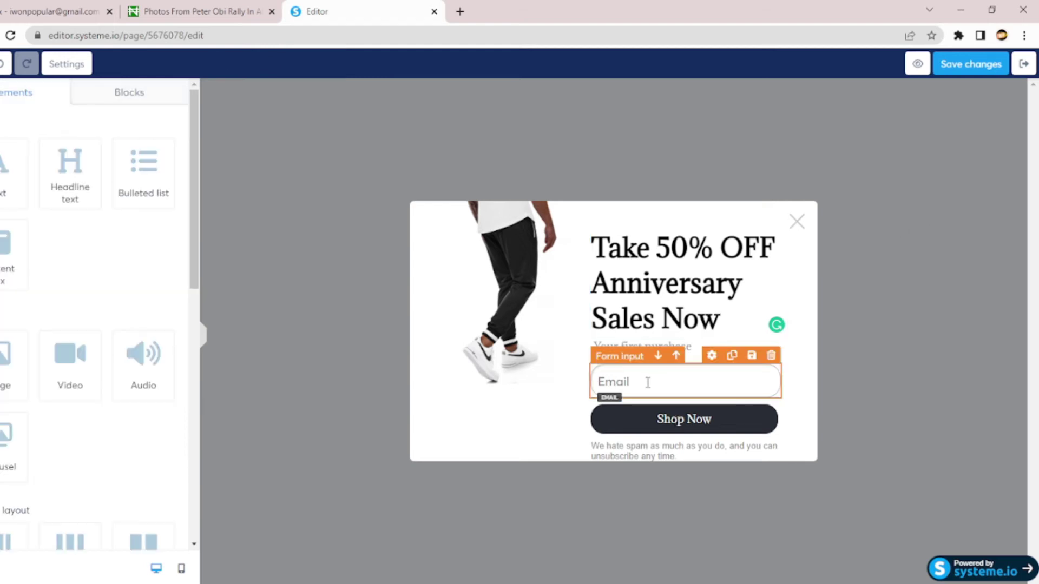
left_click(693, 426)
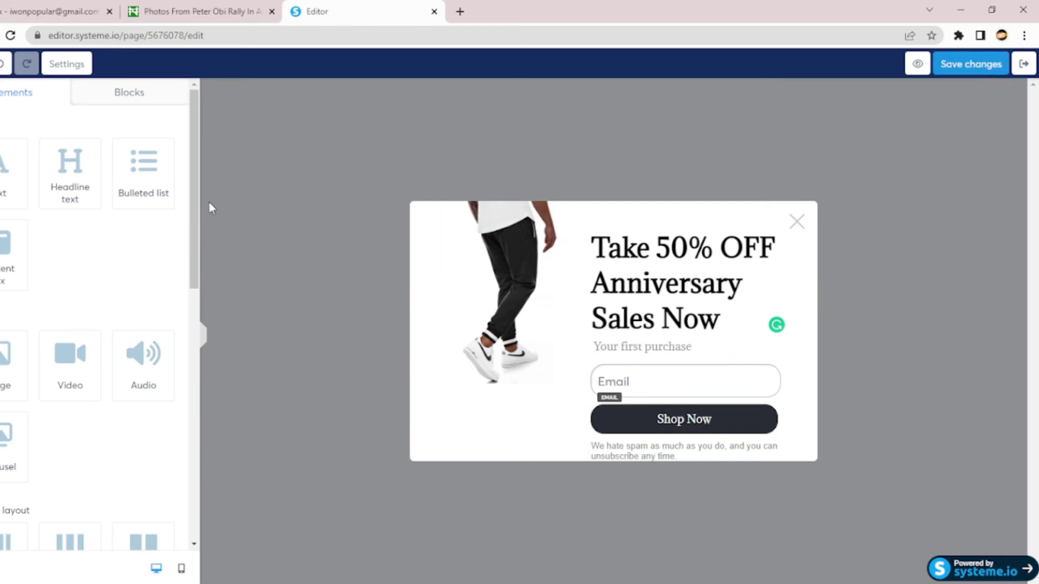
scroll(183, 325, "down", 2)
scroll(183, 325, "down", 2)
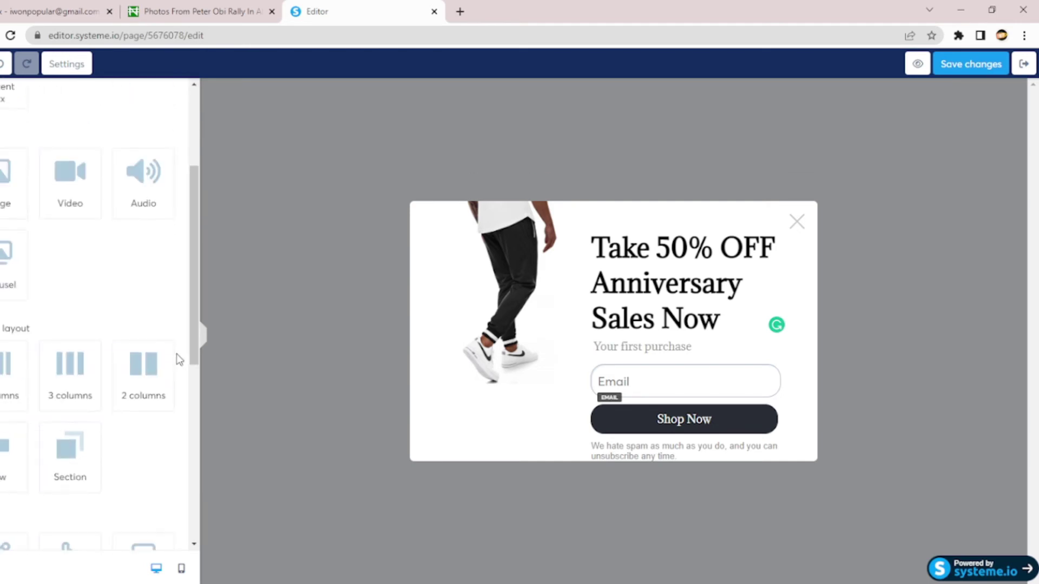
Step: Save the changes to the popup form and open its preview in a new tab
left_click(962, 65)
left_click(982, 65)
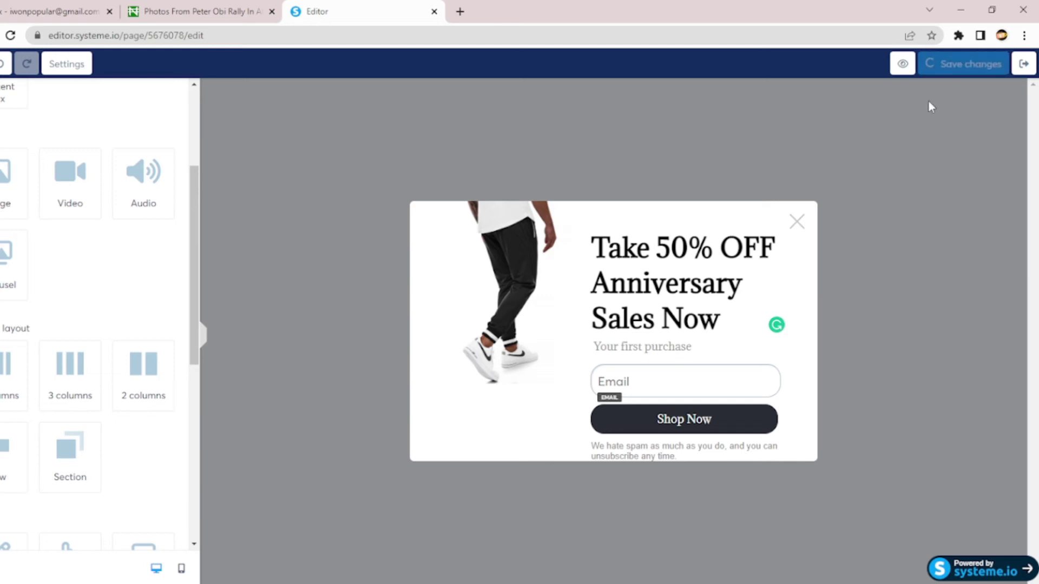
left_click(917, 64)
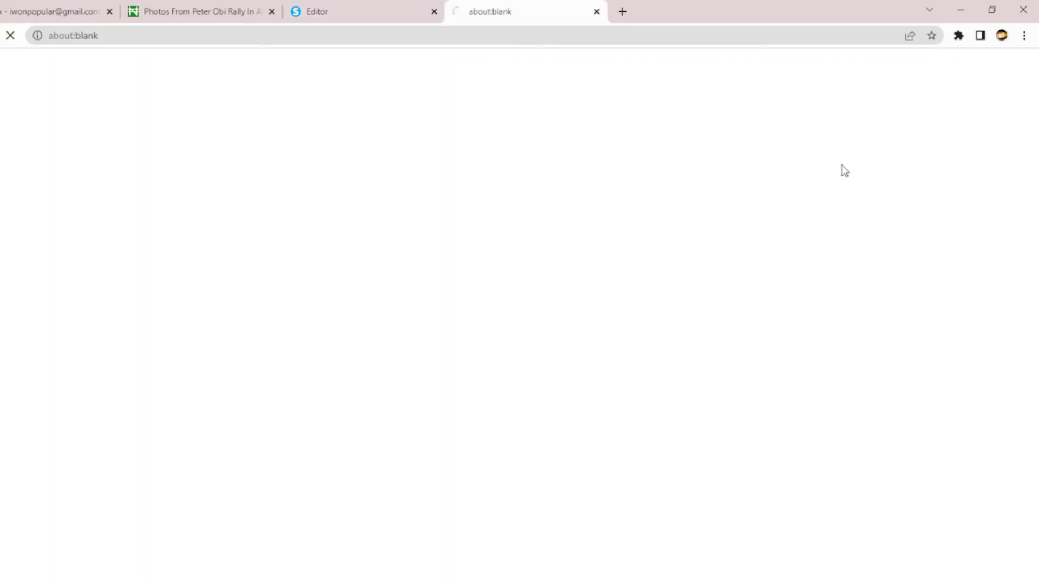
Step: Close the popup preview, view the form's page settings, and exit the editor with the page saved
left_click(596, 12)
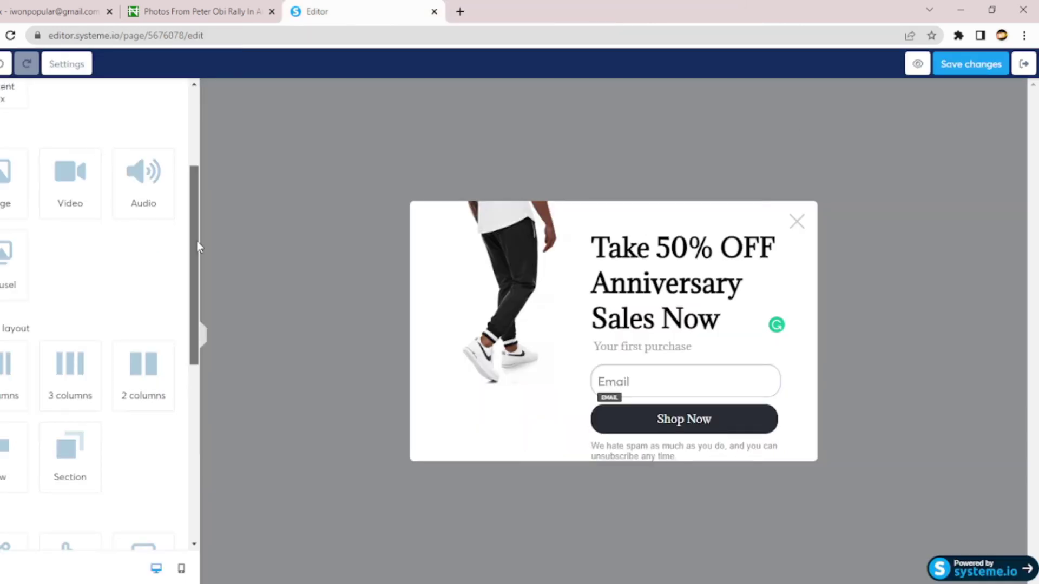
scroll(197, 240, "up", 3)
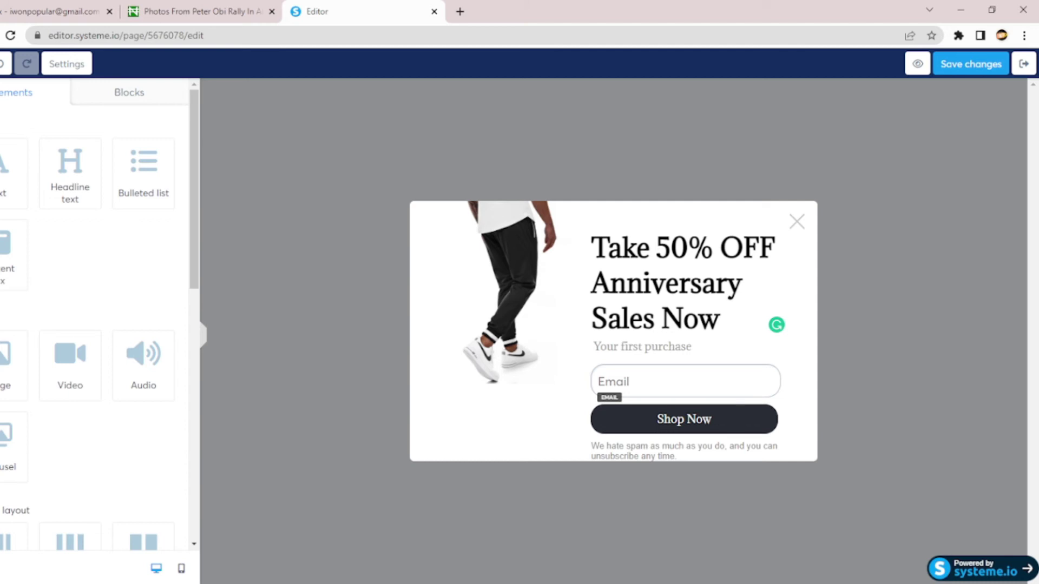
left_click(77, 64)
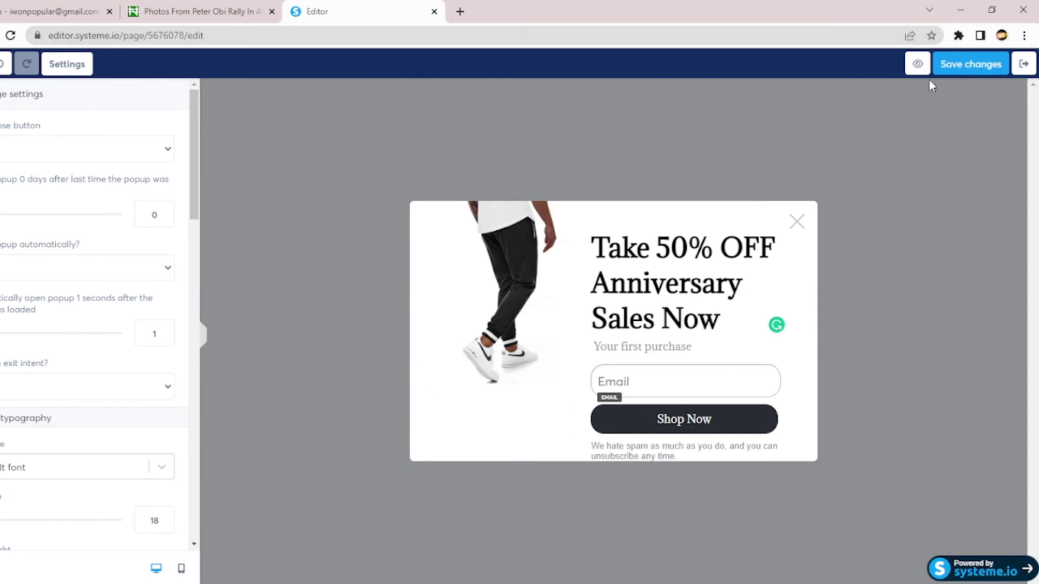
left_click(1031, 70)
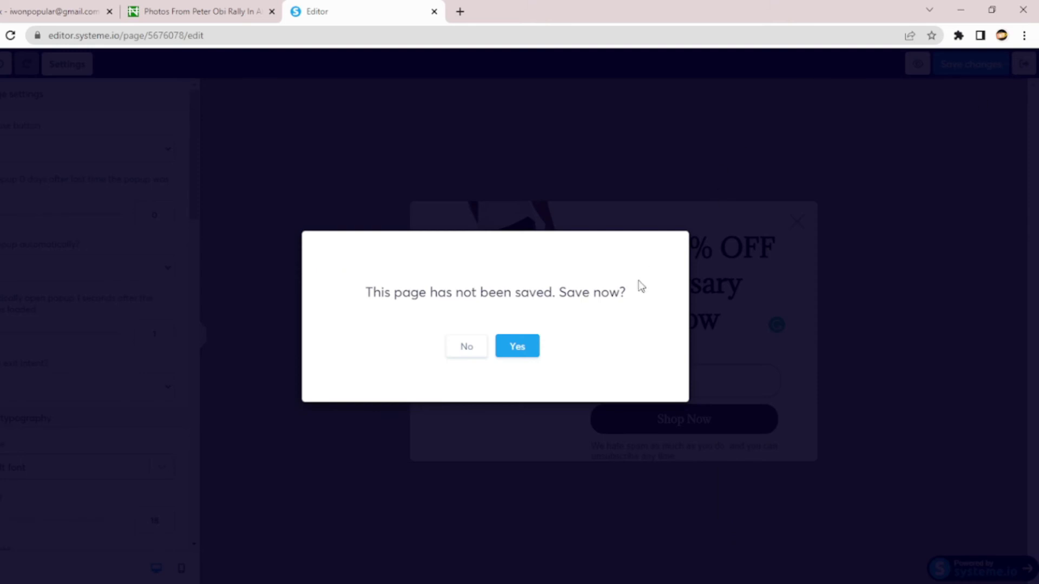
left_click(525, 347)
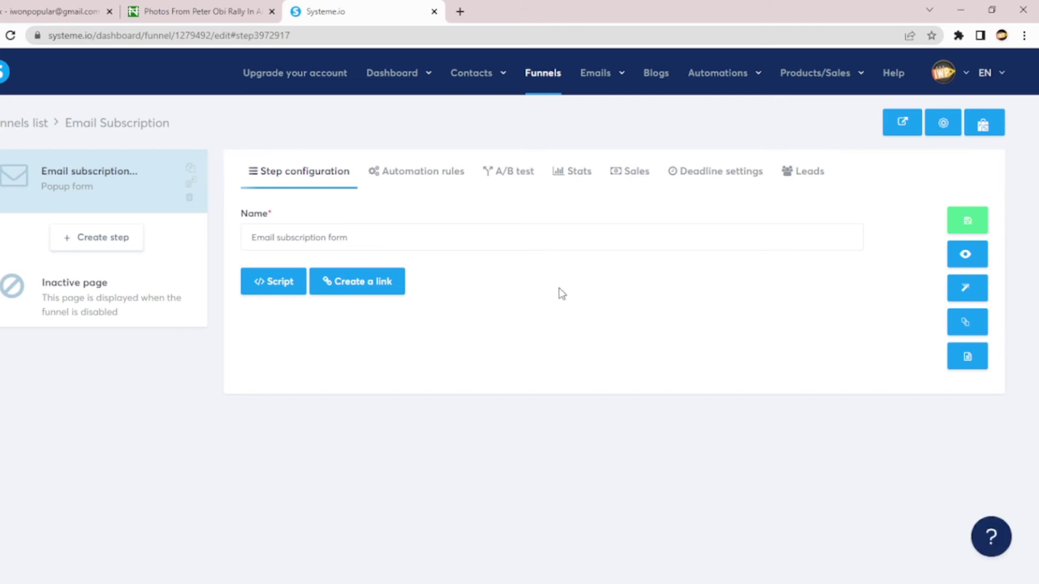
Step: Open the script tag of the Email subscription form step and copy the whole script
left_click(274, 286)
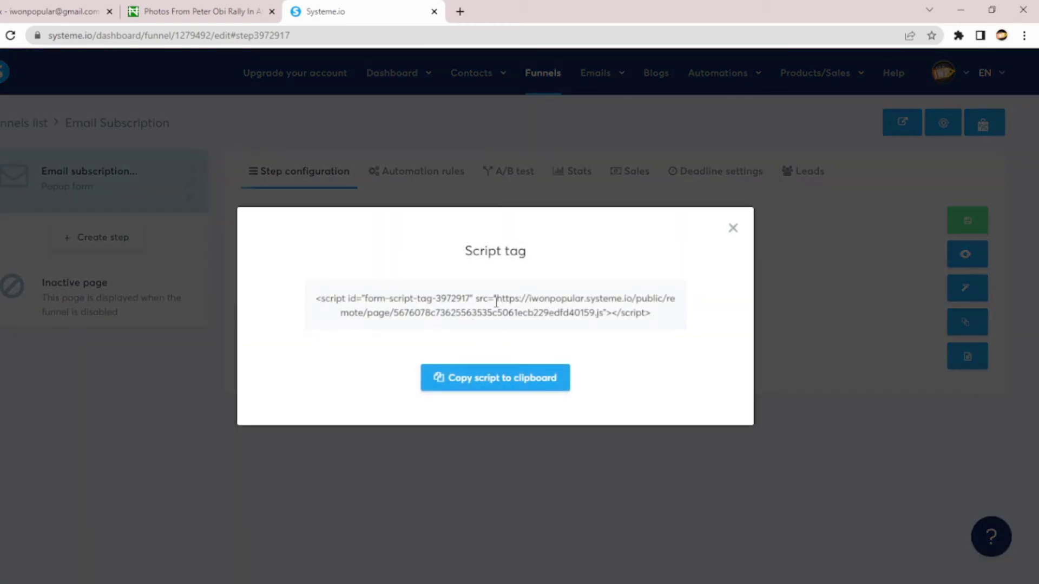
left_click(495, 301)
key("ctrl+c")
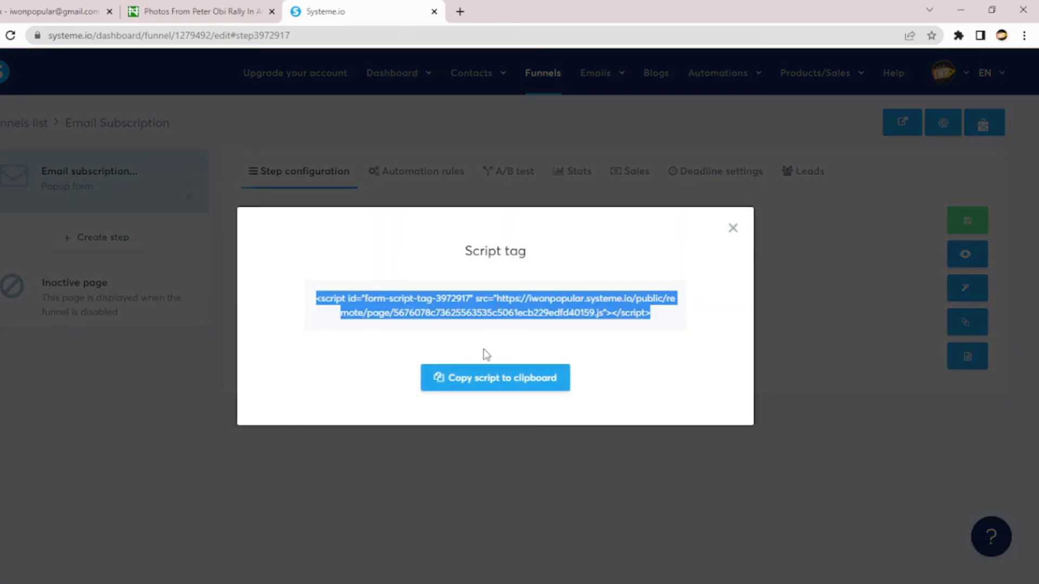
Step: Open the iwonpopular.com.ng WordPress dashboard in a new browser tab and go to its Widgets page
left_click(460, 11)
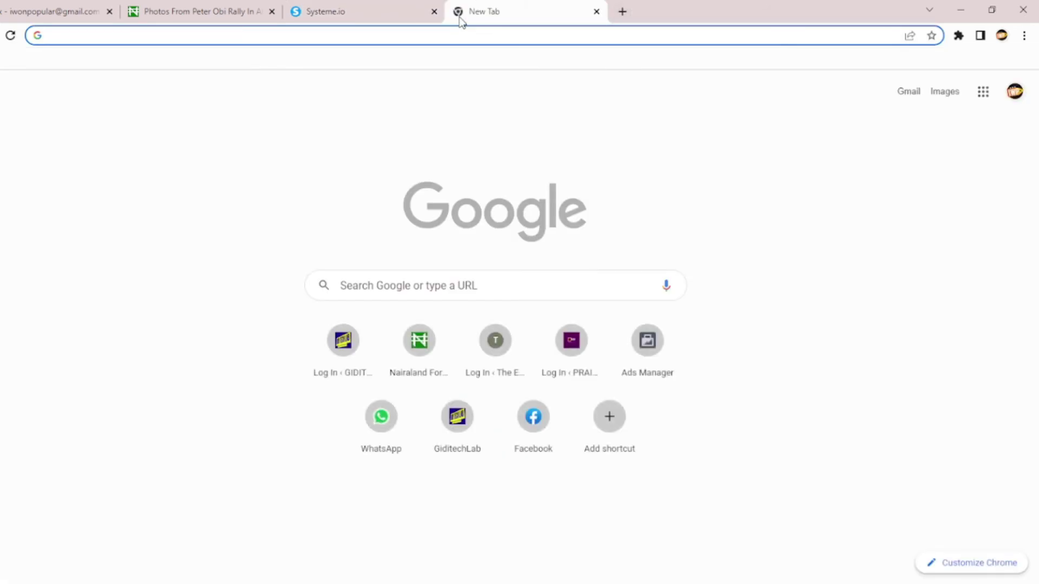
type("iw")
left_click(335, 61)
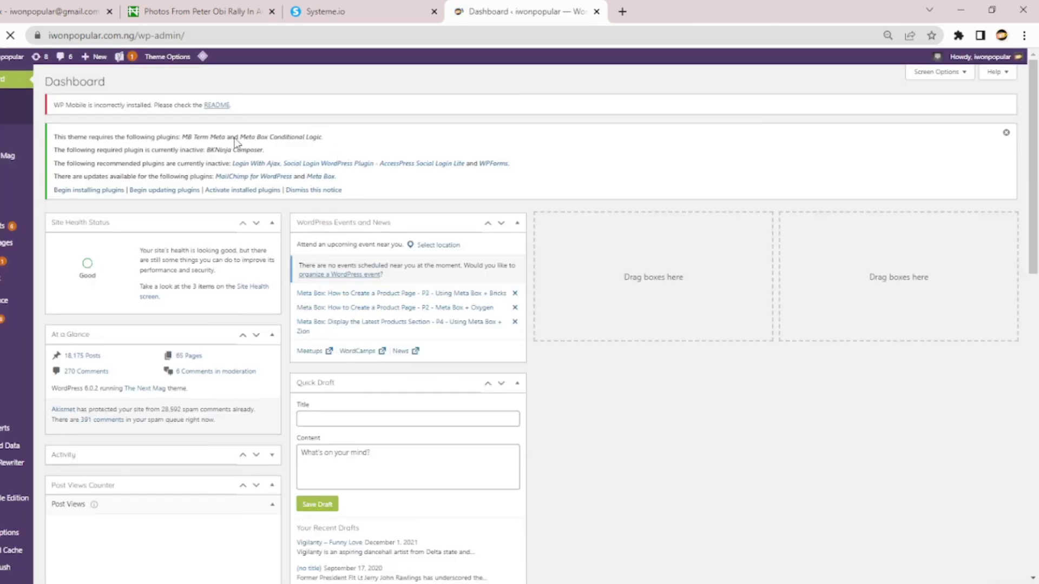
mouse_move(15, 311)
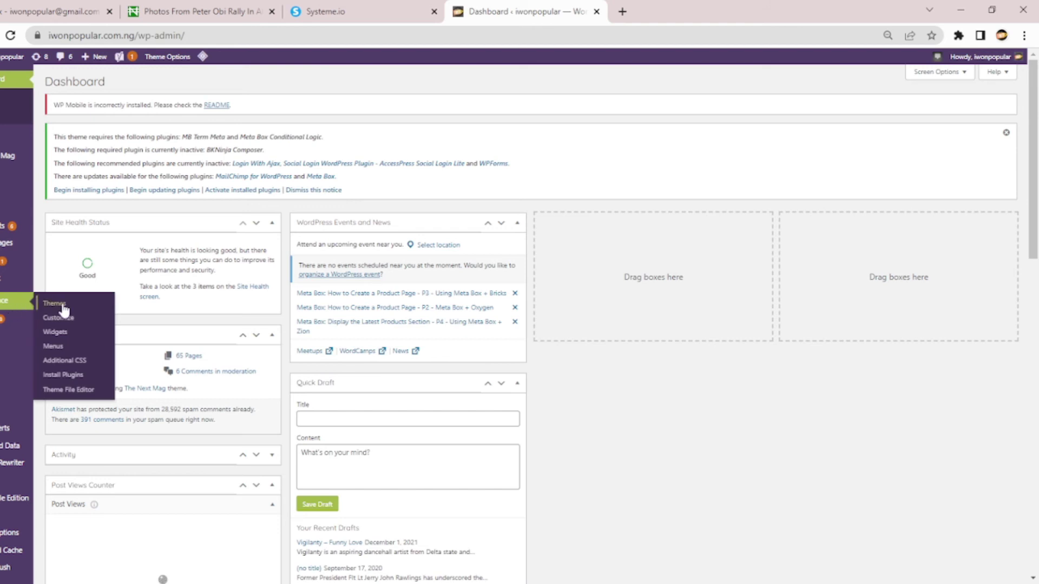
left_click(64, 336)
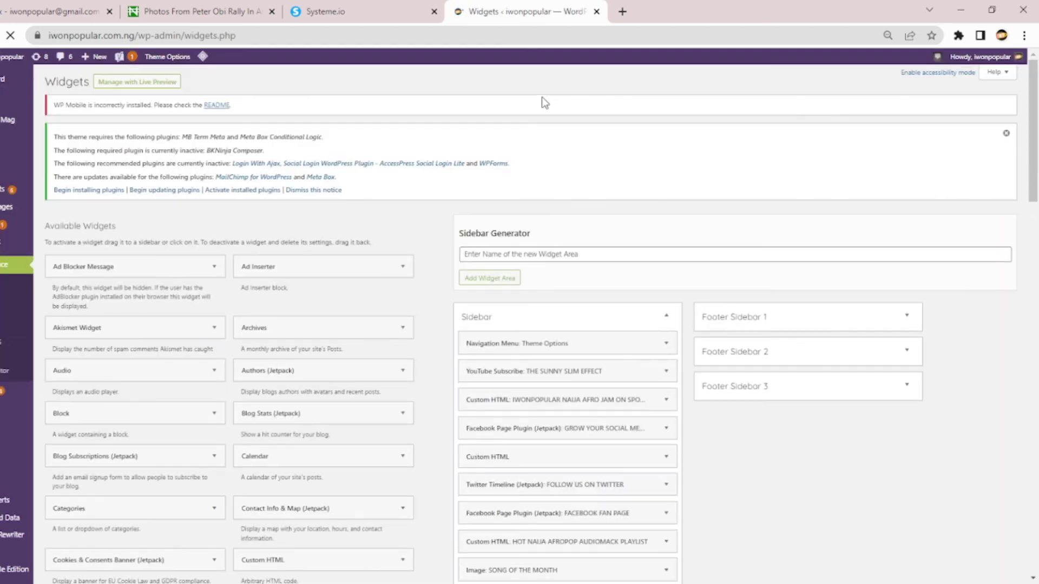
Step: Add a Custom HTML widget to the Sidebar above the Twitter Timeline widget and paste the copied form script into its content
left_click_drag(1037, 166, 1037, 204)
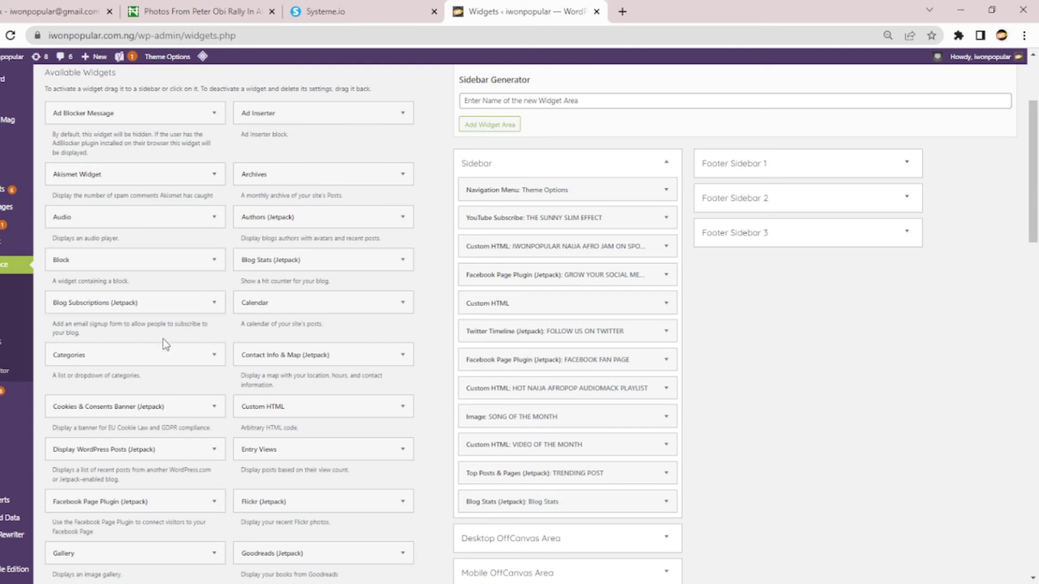
left_click_drag(318, 413, 562, 336)
left_click(550, 415)
key("ctrl+v")
scroll(875, 378, "down", 3)
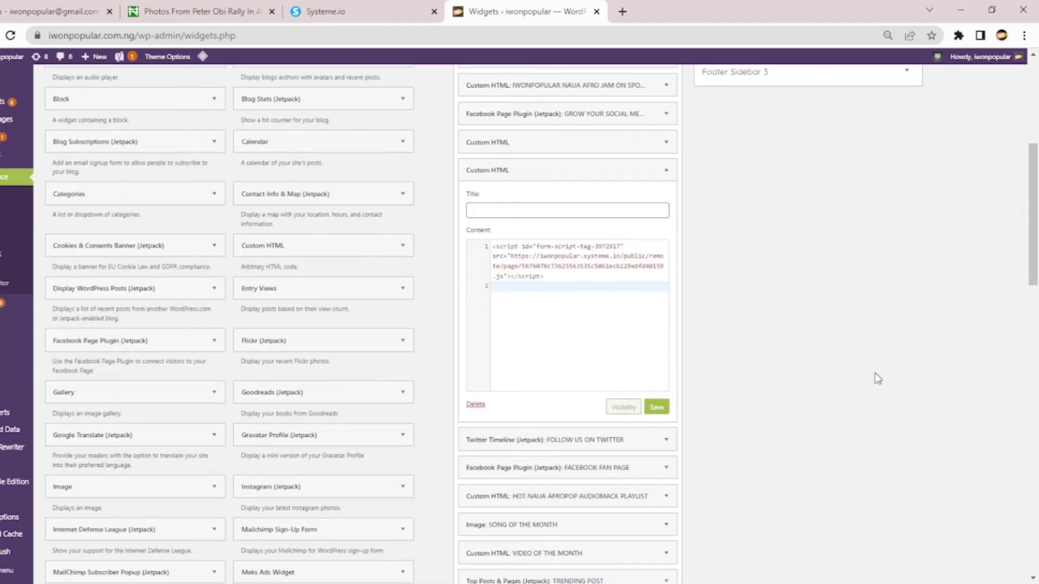
Step: Save the new Custom HTML widget, view its visibility conditions without setting any, and close the widget
left_click(657, 409)
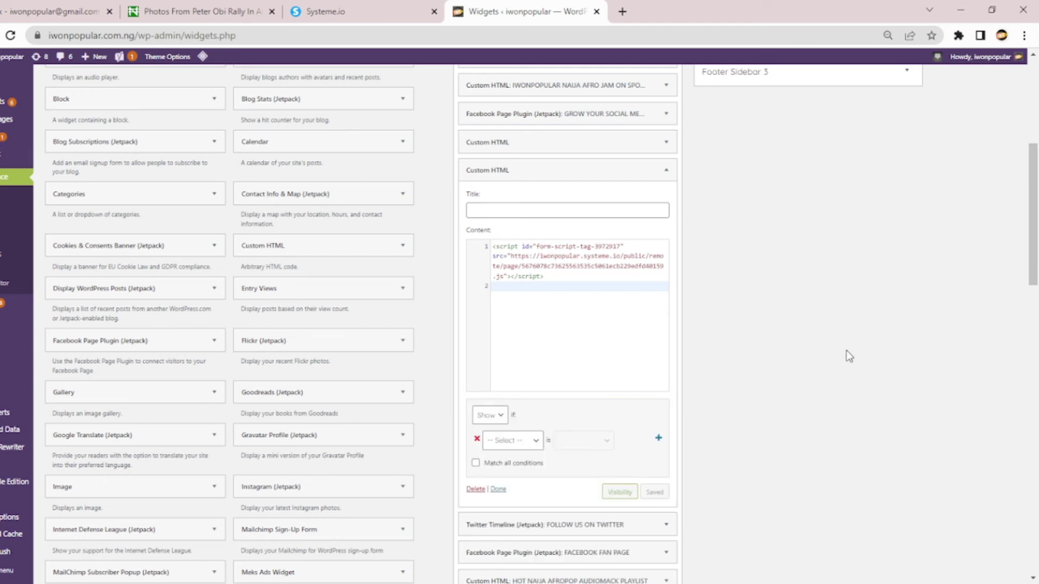
left_click(514, 445)
left_click(497, 490)
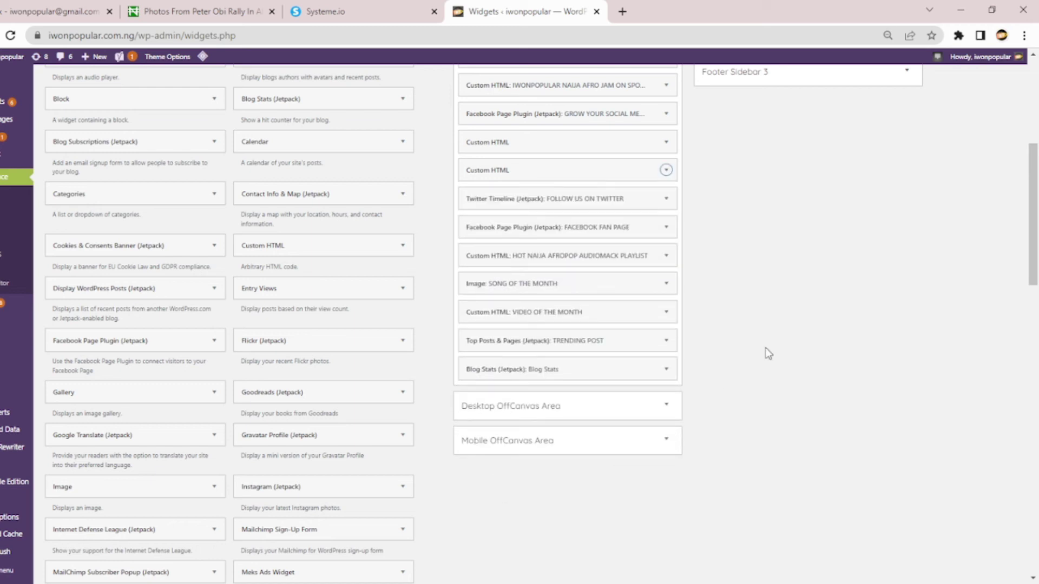
Step: Open the iwonpopular.com.ng site in a new tab and check the homepage and its first mixtape post for the popup form
middle_click(16, 75)
left_click(730, 4)
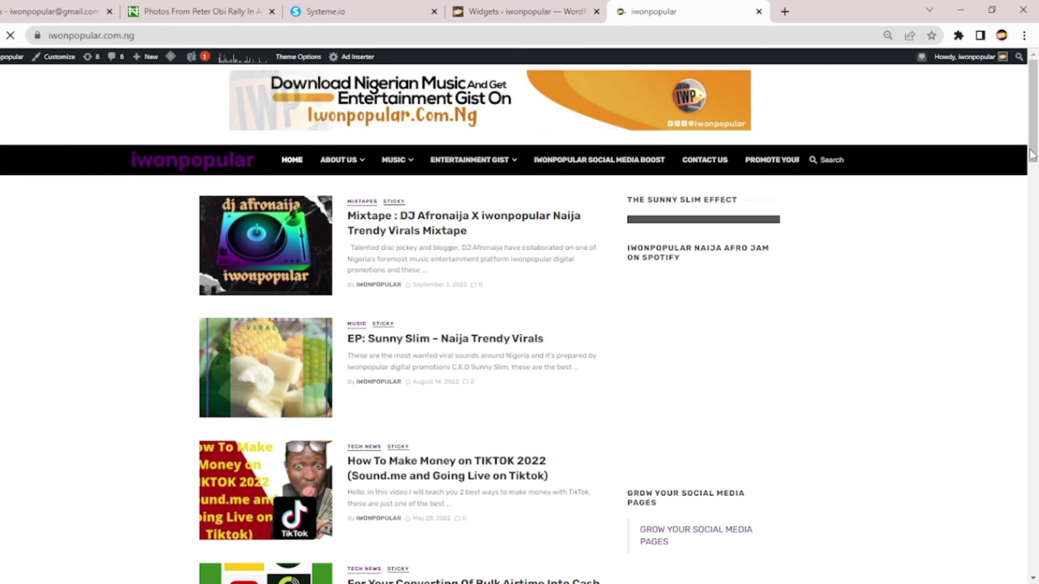
scroll(1035, 153, "down", 6)
scroll(1035, 149, "up", 6)
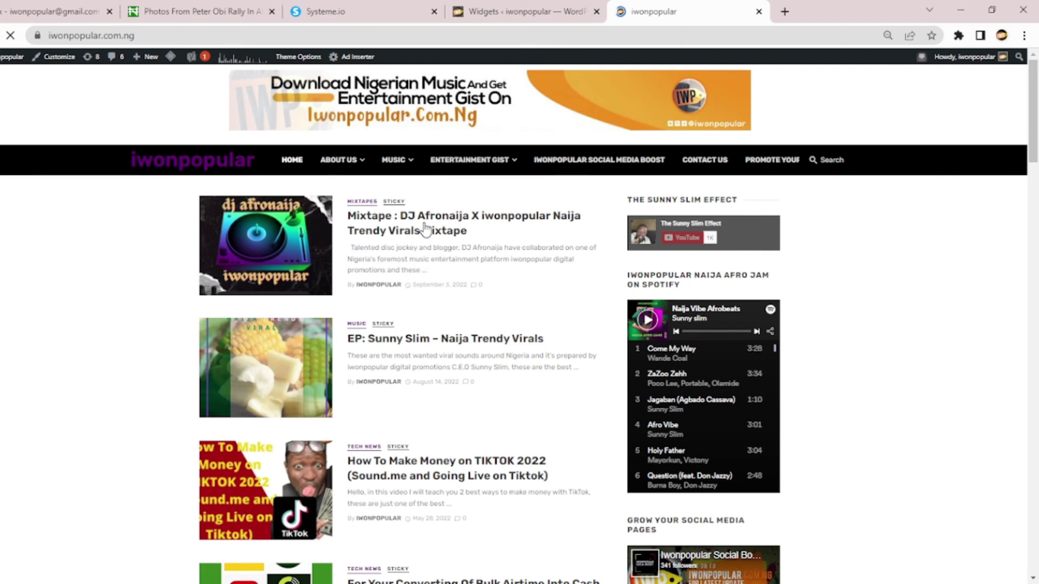
left_click(425, 230)
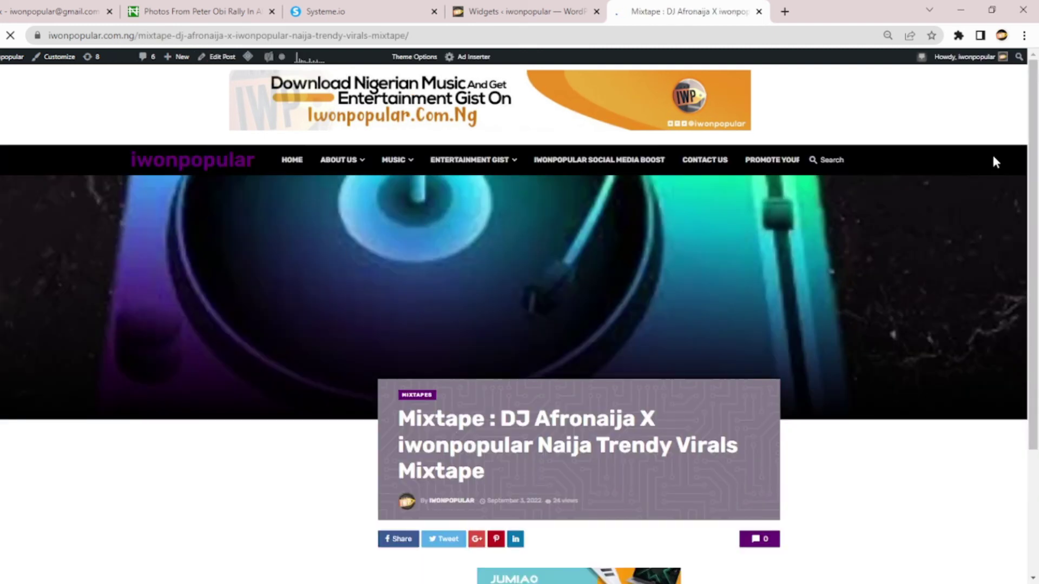
scroll(1035, 114, "down", 3)
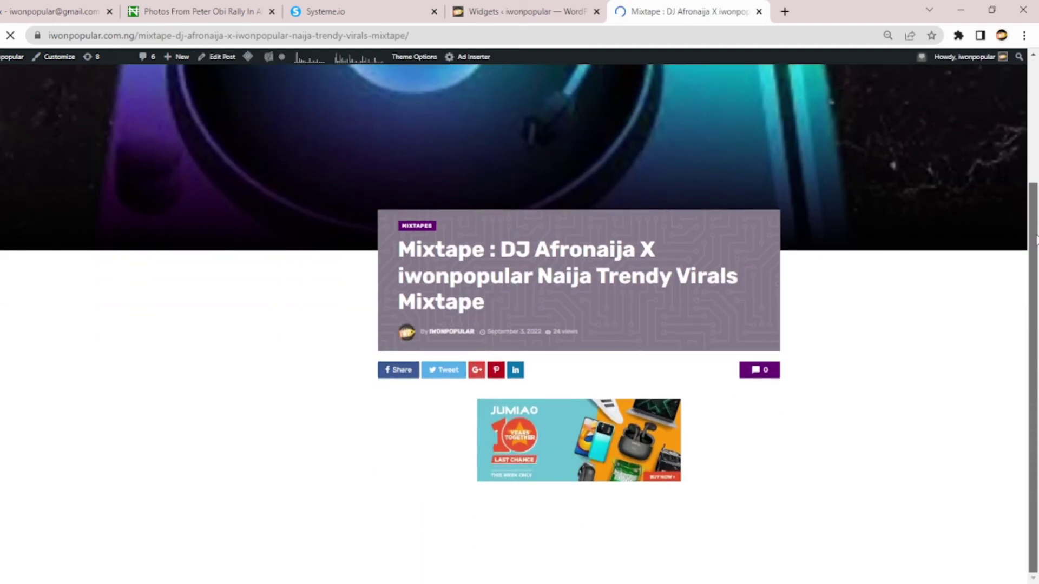
left_click_drag(1035, 160, 1019, 58)
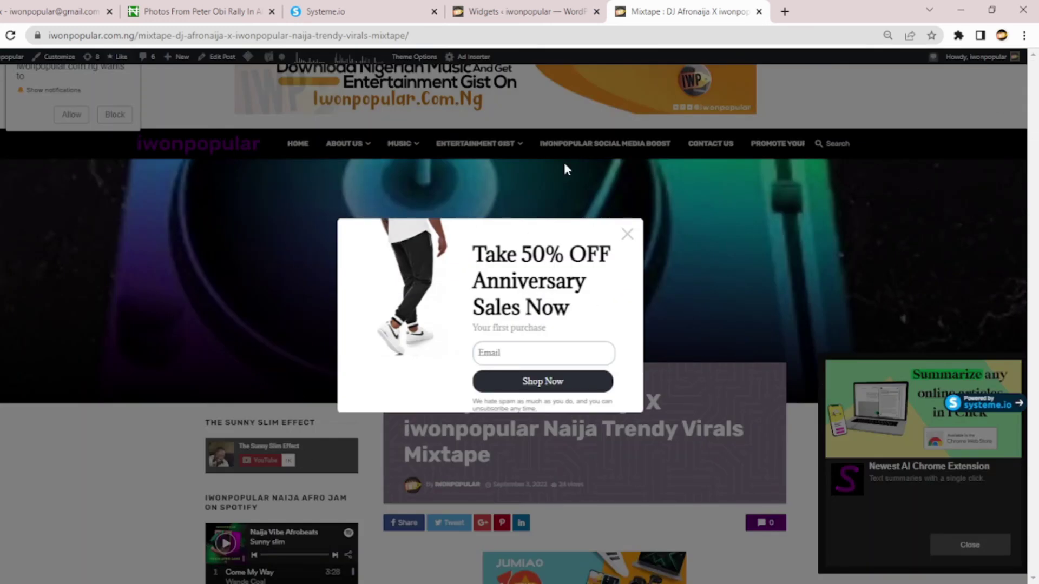
Step: Fill in the subscriber's e-mail in the website popup and submit it with Shop Now
left_click(530, 356)
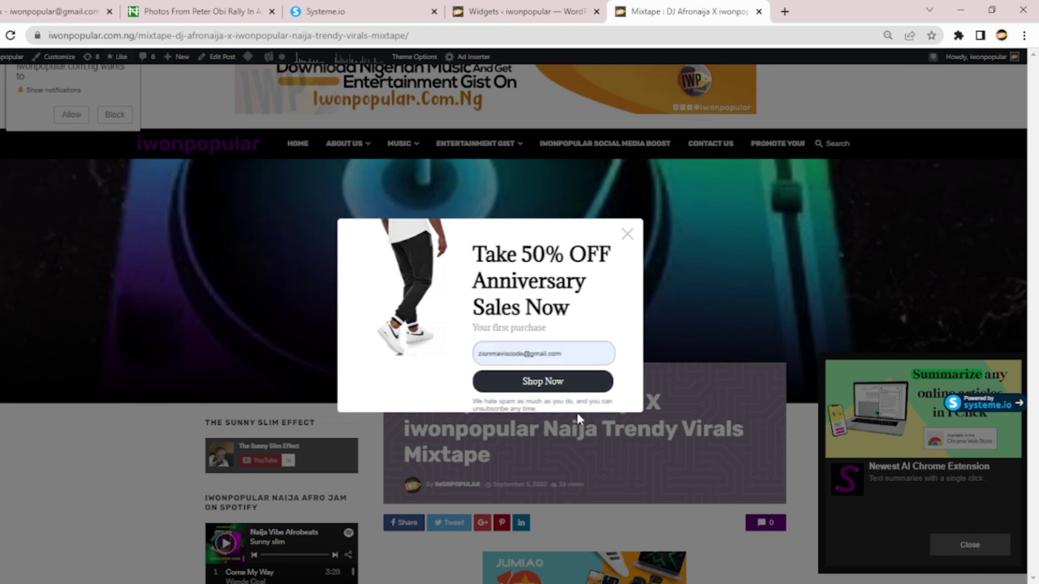
left_click(577, 413)
left_click(548, 385)
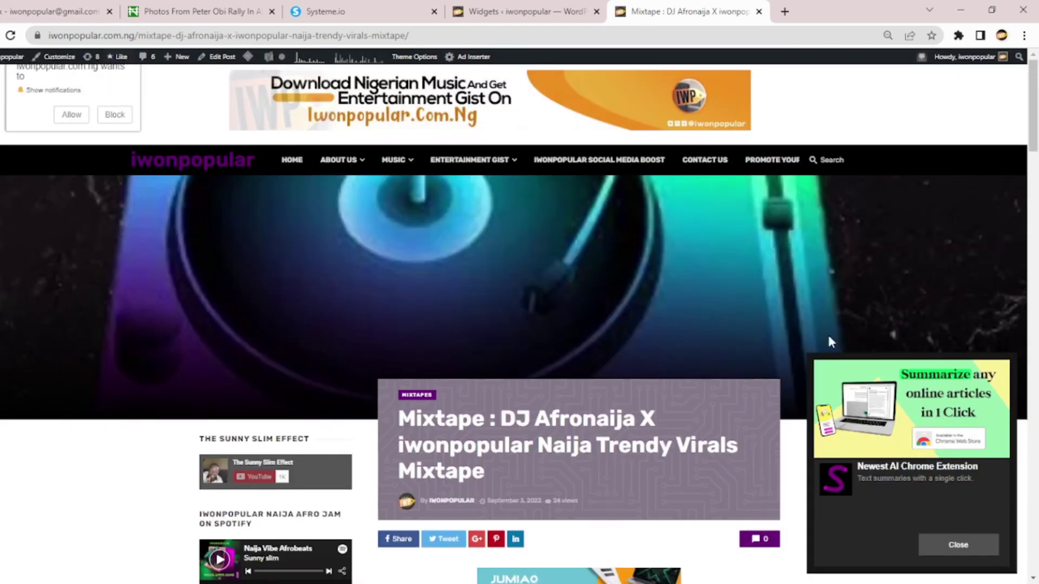
Step: Return to Systeme.io, close the script tag window, and check the Contacts list for the new subscriber
left_click(322, 11)
left_click(763, 239)
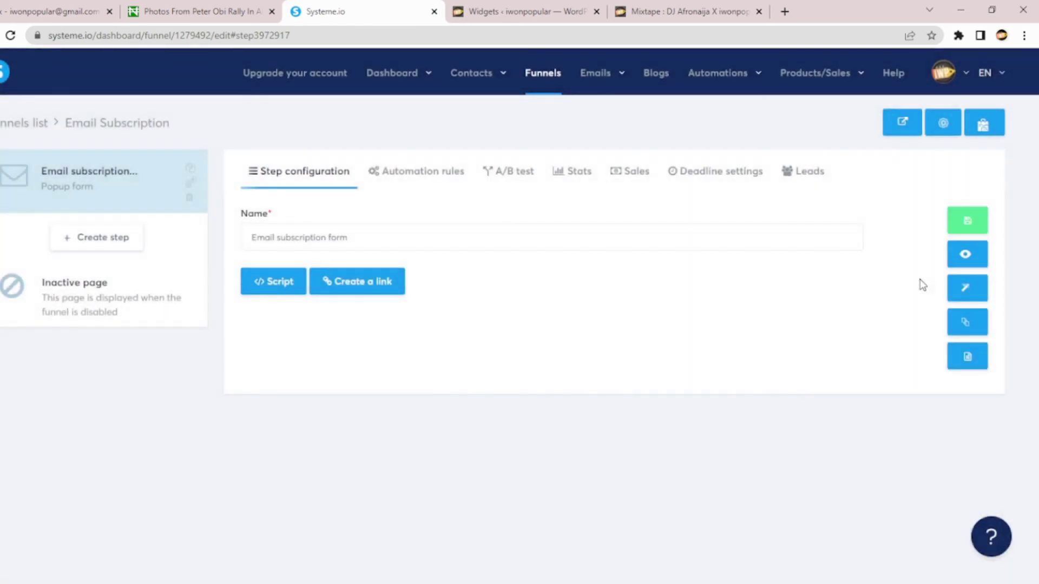
mouse_move(452, 73)
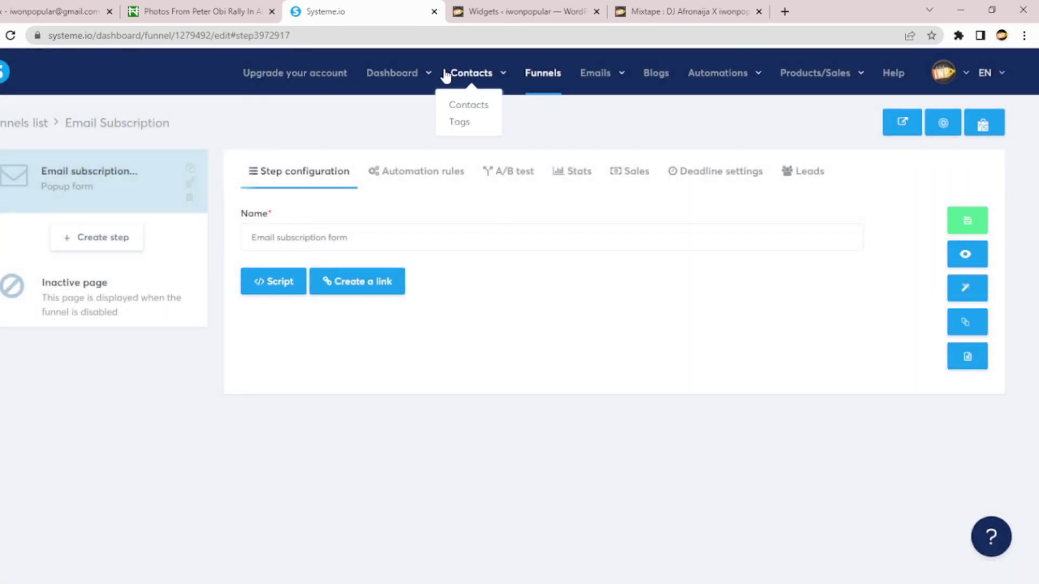
left_click(471, 105)
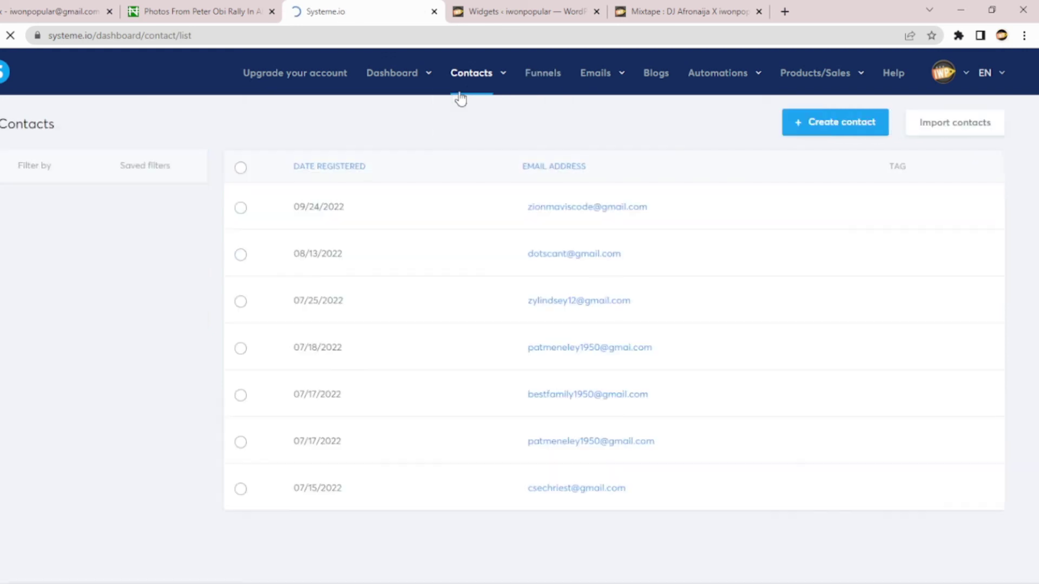
mouse_move(589, 214)
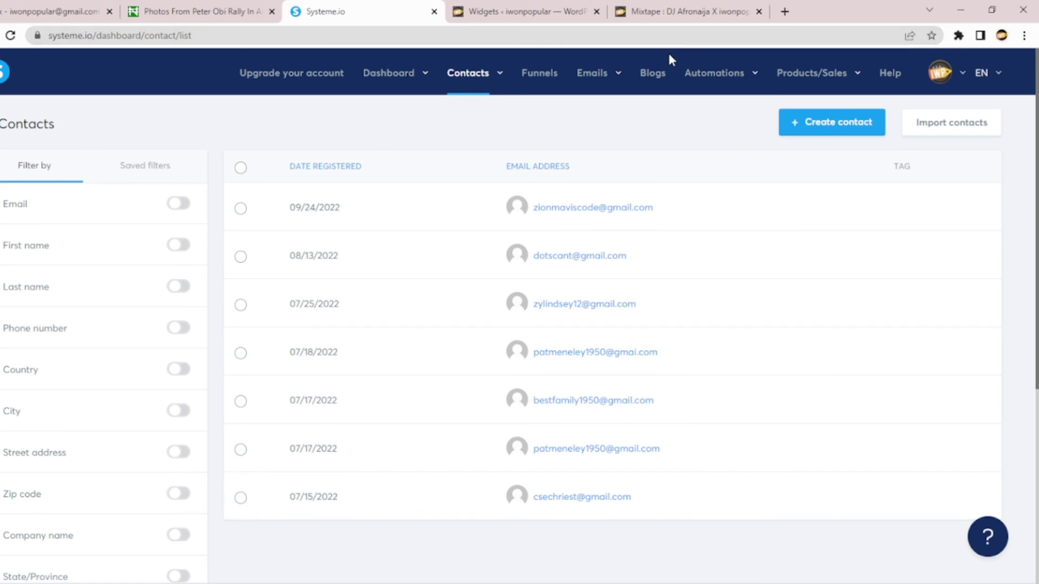
Step: Close the mixtape post's tab and return to the Systeme.io contacts list after glancing at the remaining tabs
left_click(655, 11)
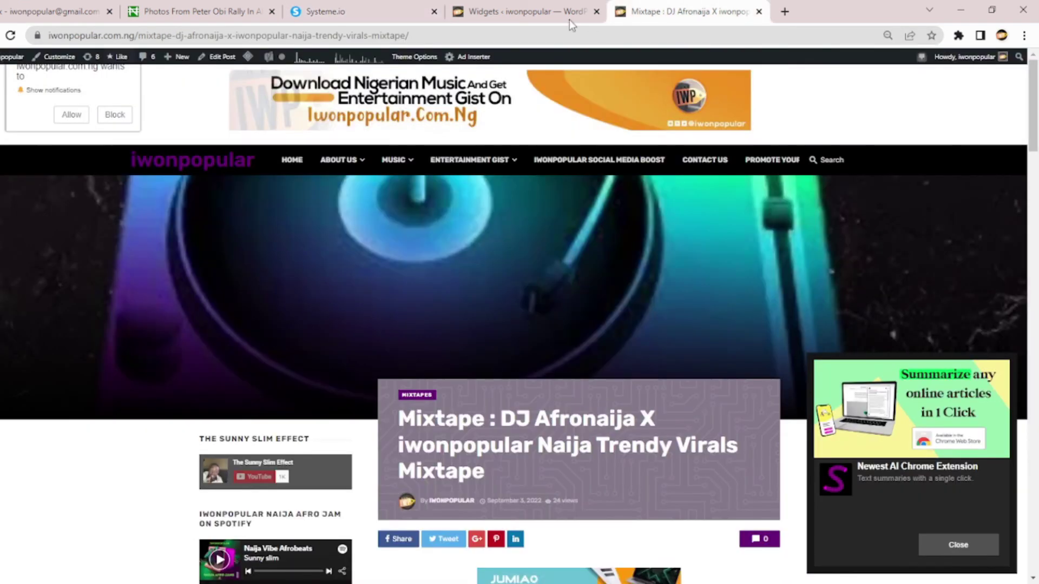
left_click(759, 12)
left_click(227, 11)
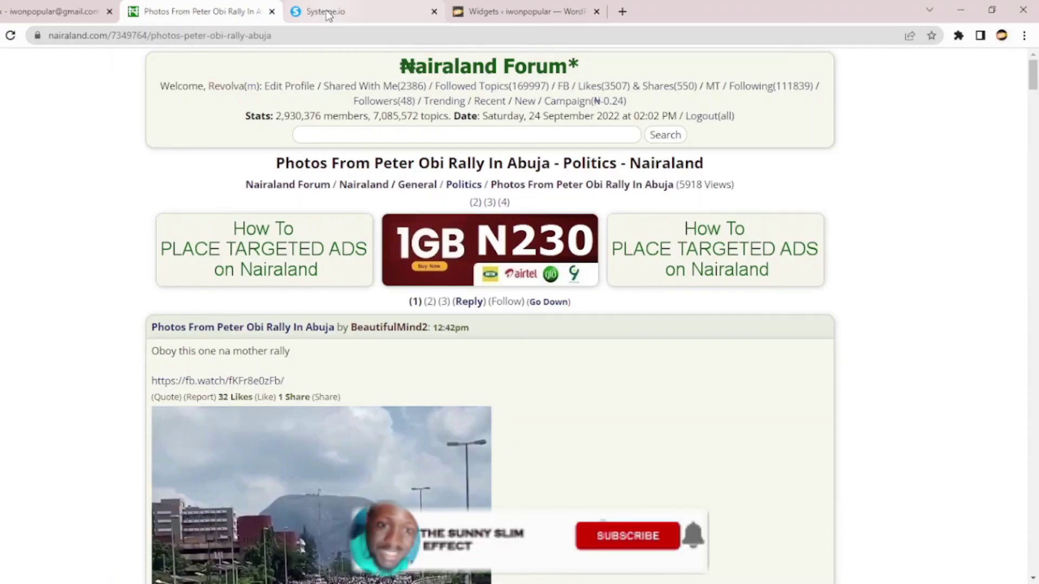
left_click(519, 11)
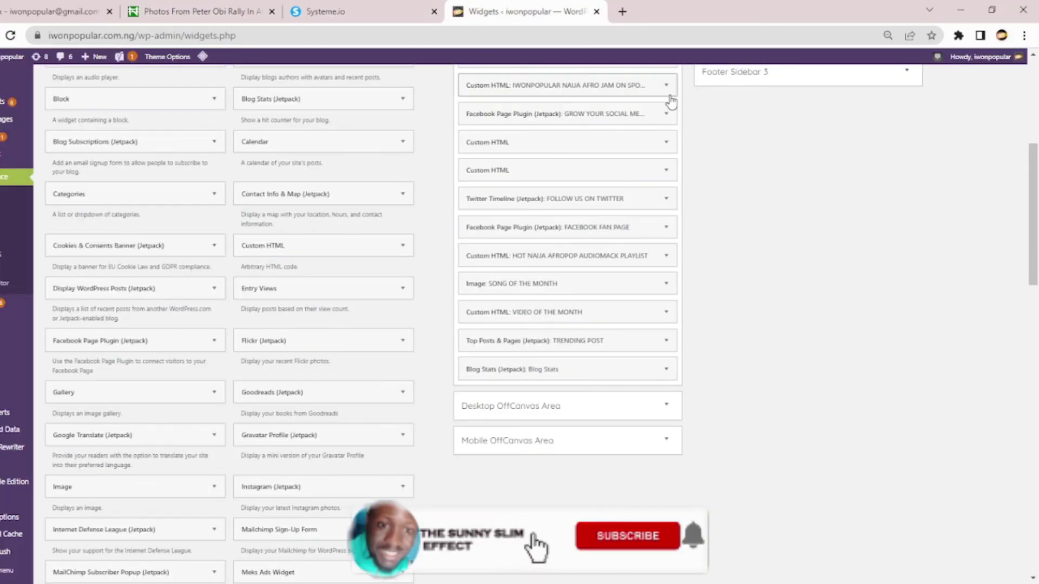
left_click(335, 11)
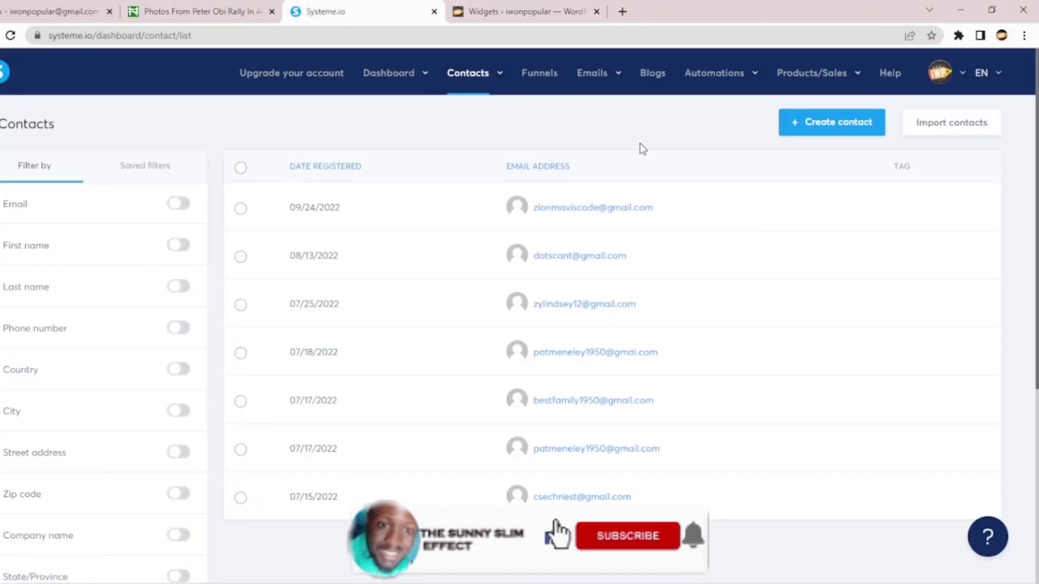